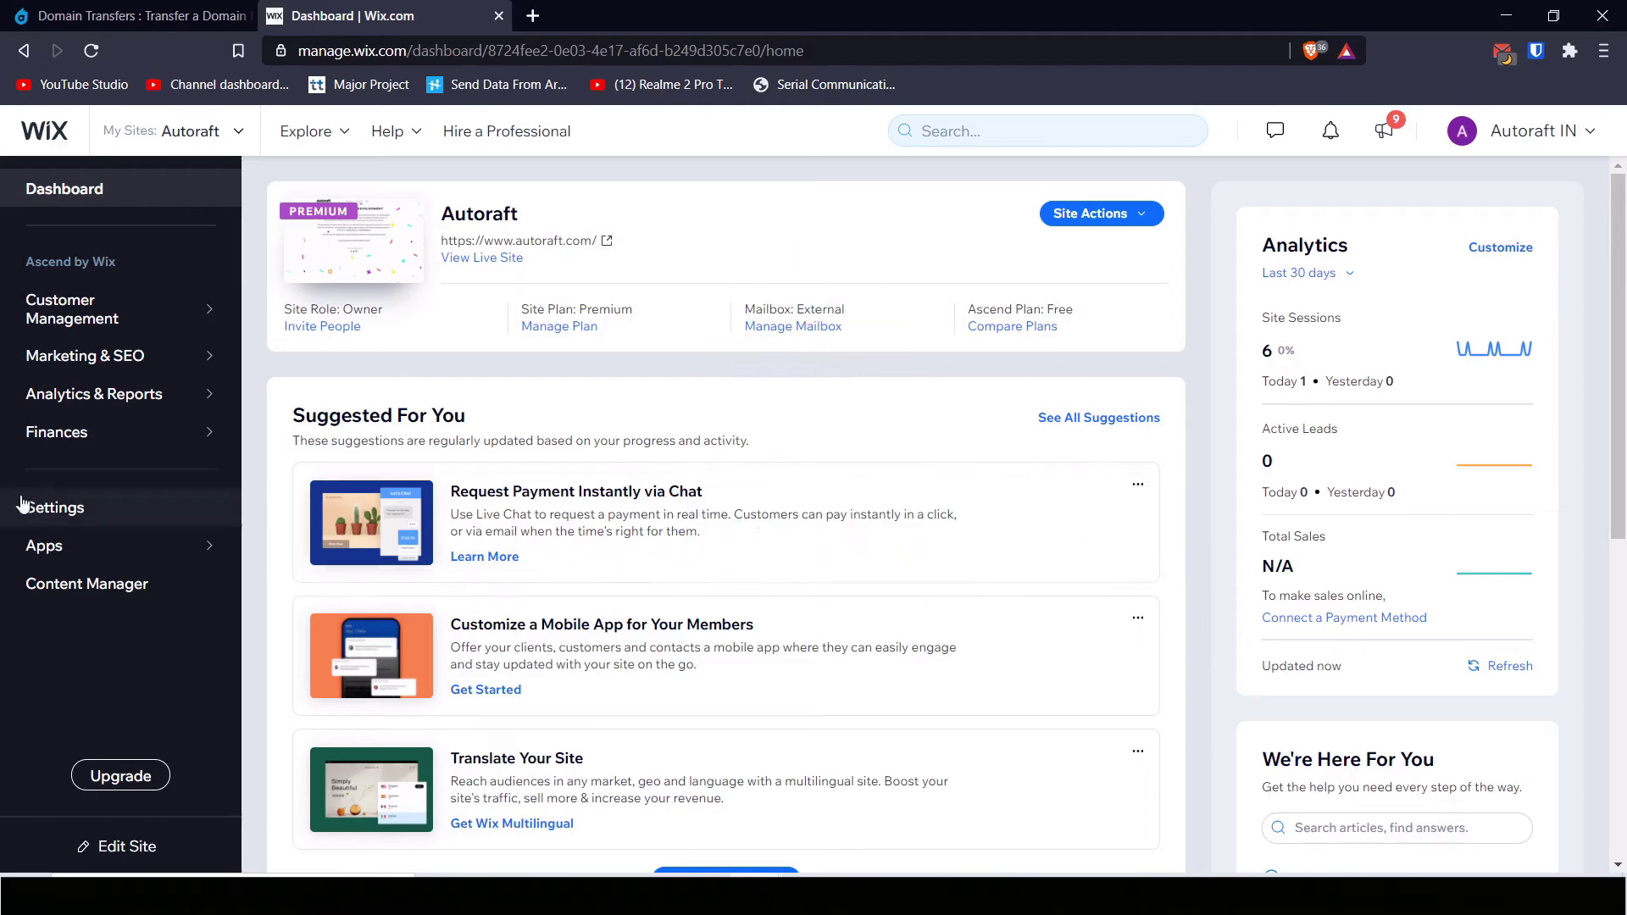
Step: Open the Autoraft site's Settings page from the Wix dashboard sidebar
left_click(47, 515)
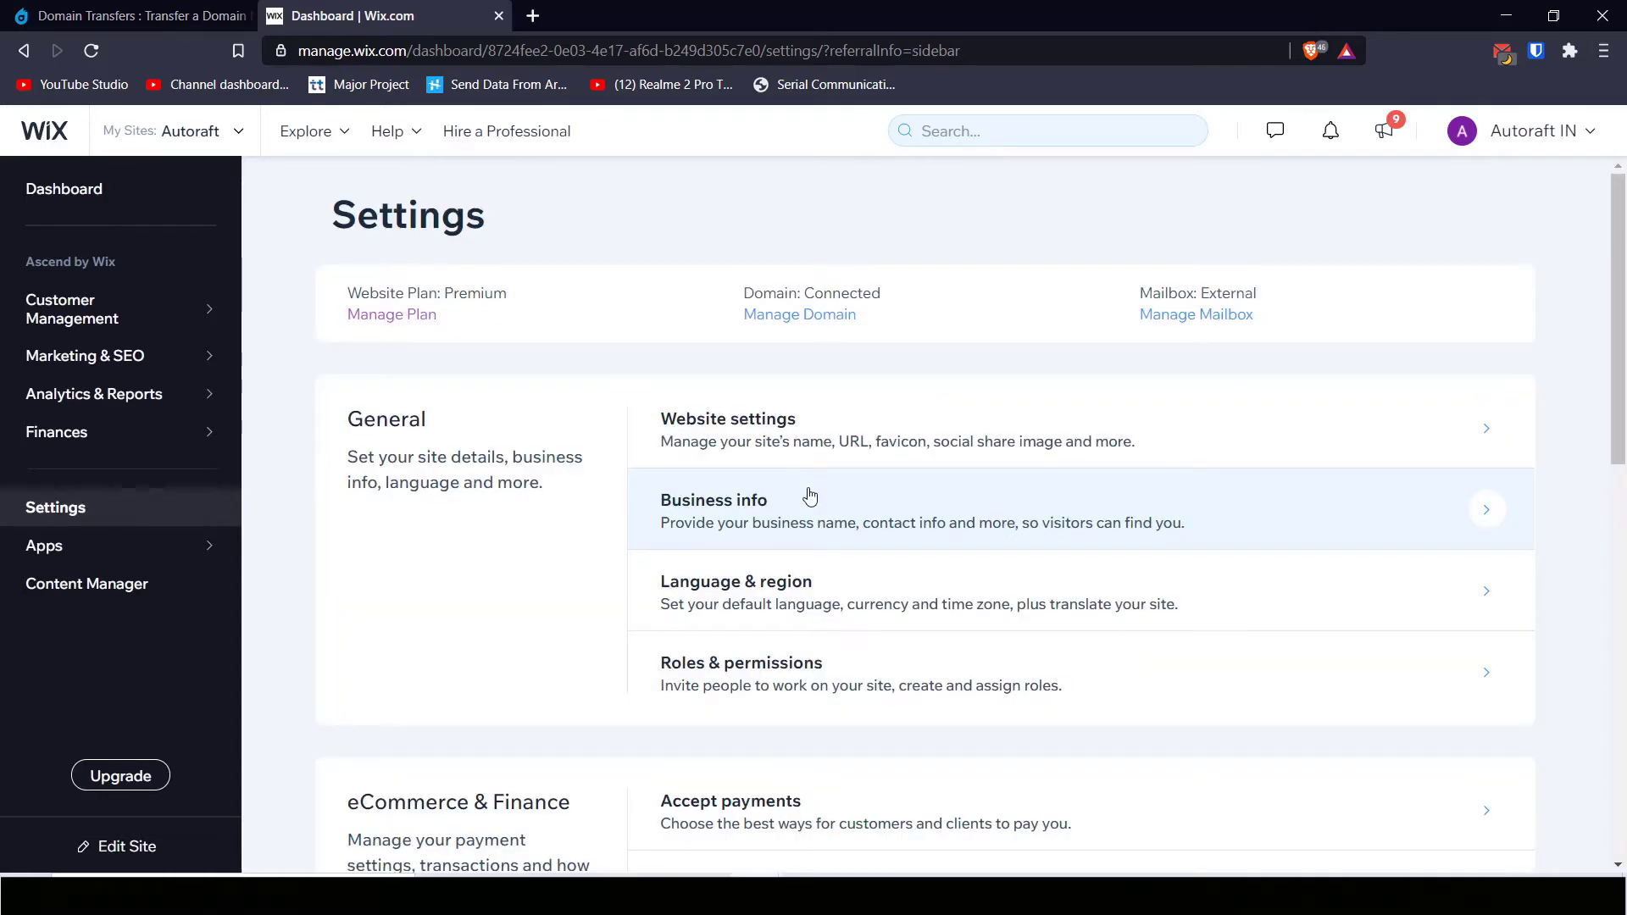
Step: Go to Manage Domain for the connected domain autoraft.com
left_click(830, 320)
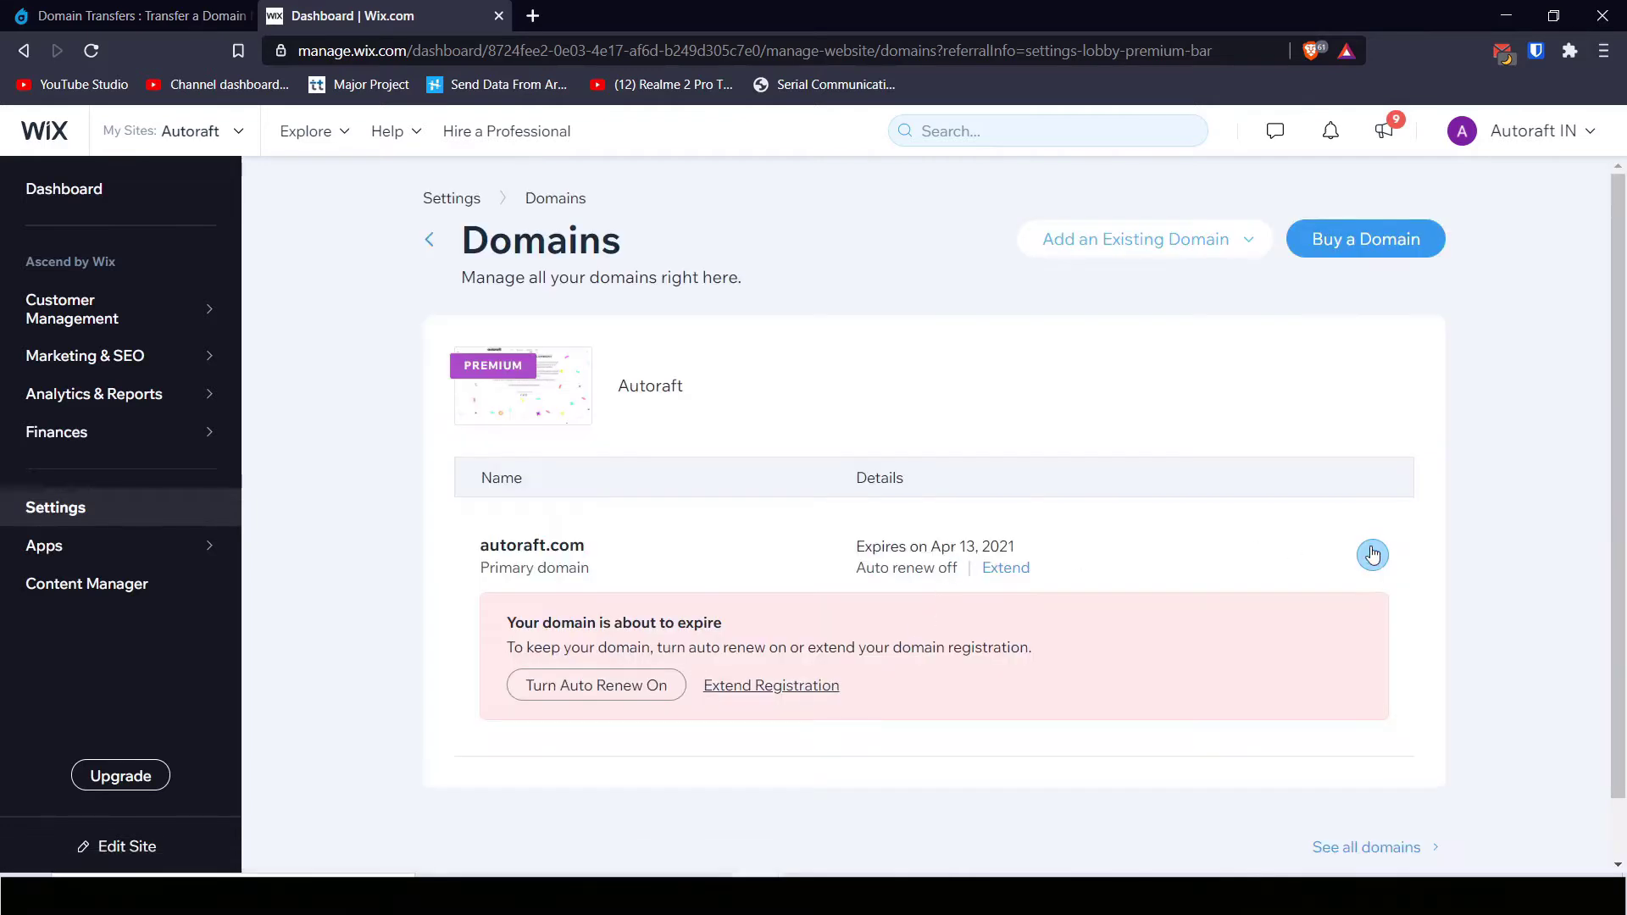
Step: Transfer autoraft.com away from Wix, confirming so the authorization code is emailed
left_click(1372, 556)
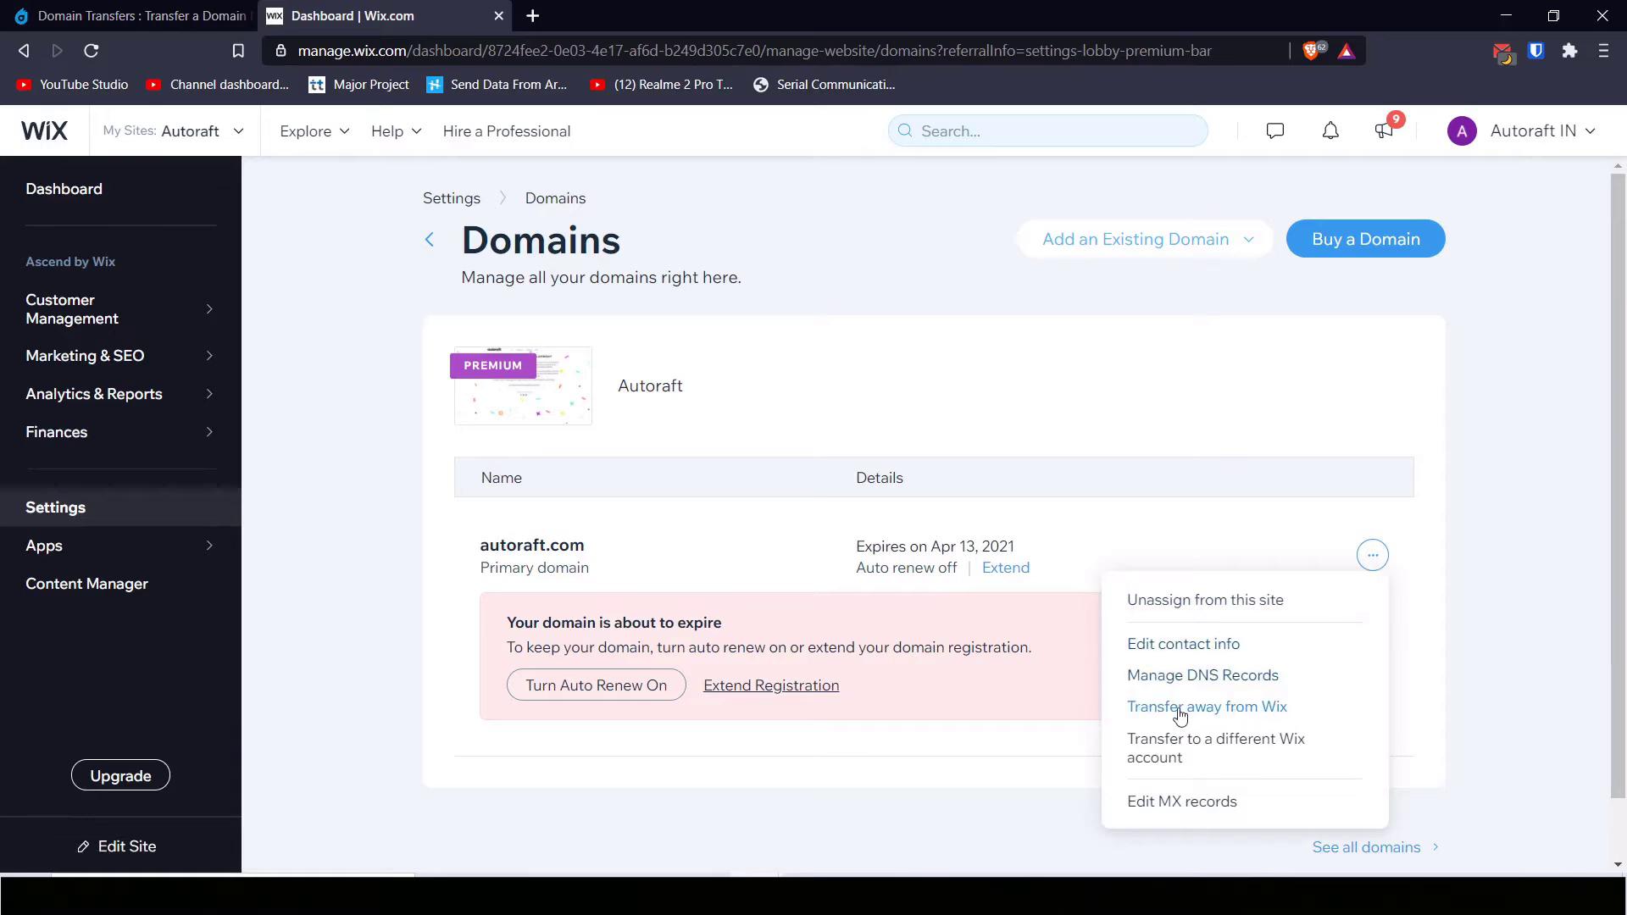
left_click(1213, 721)
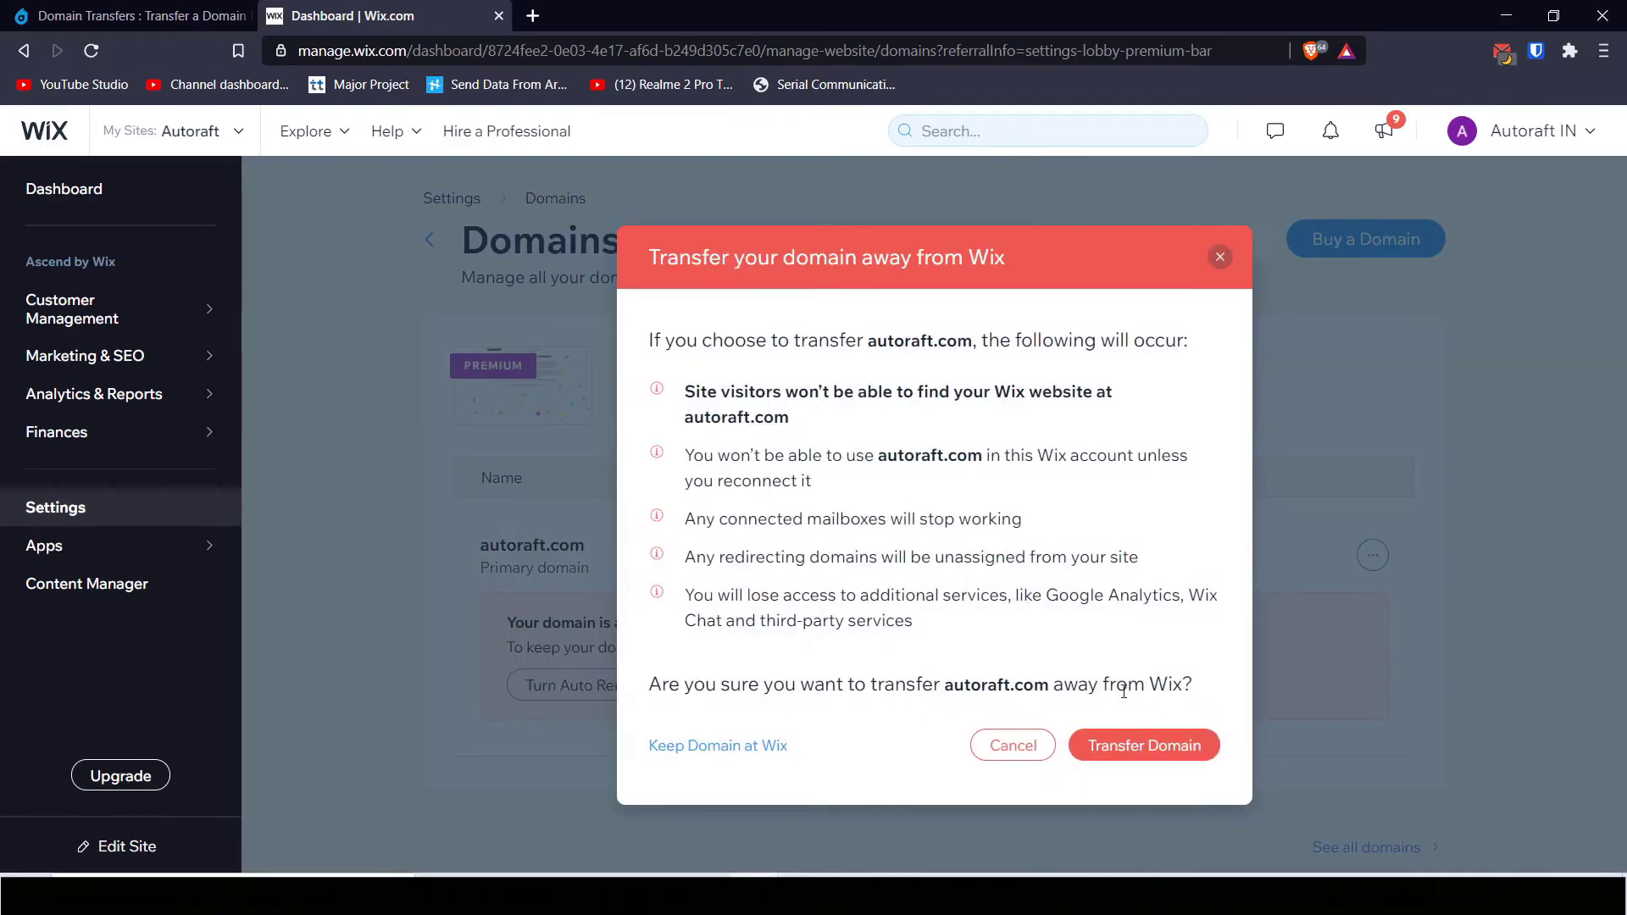
left_click(1142, 746)
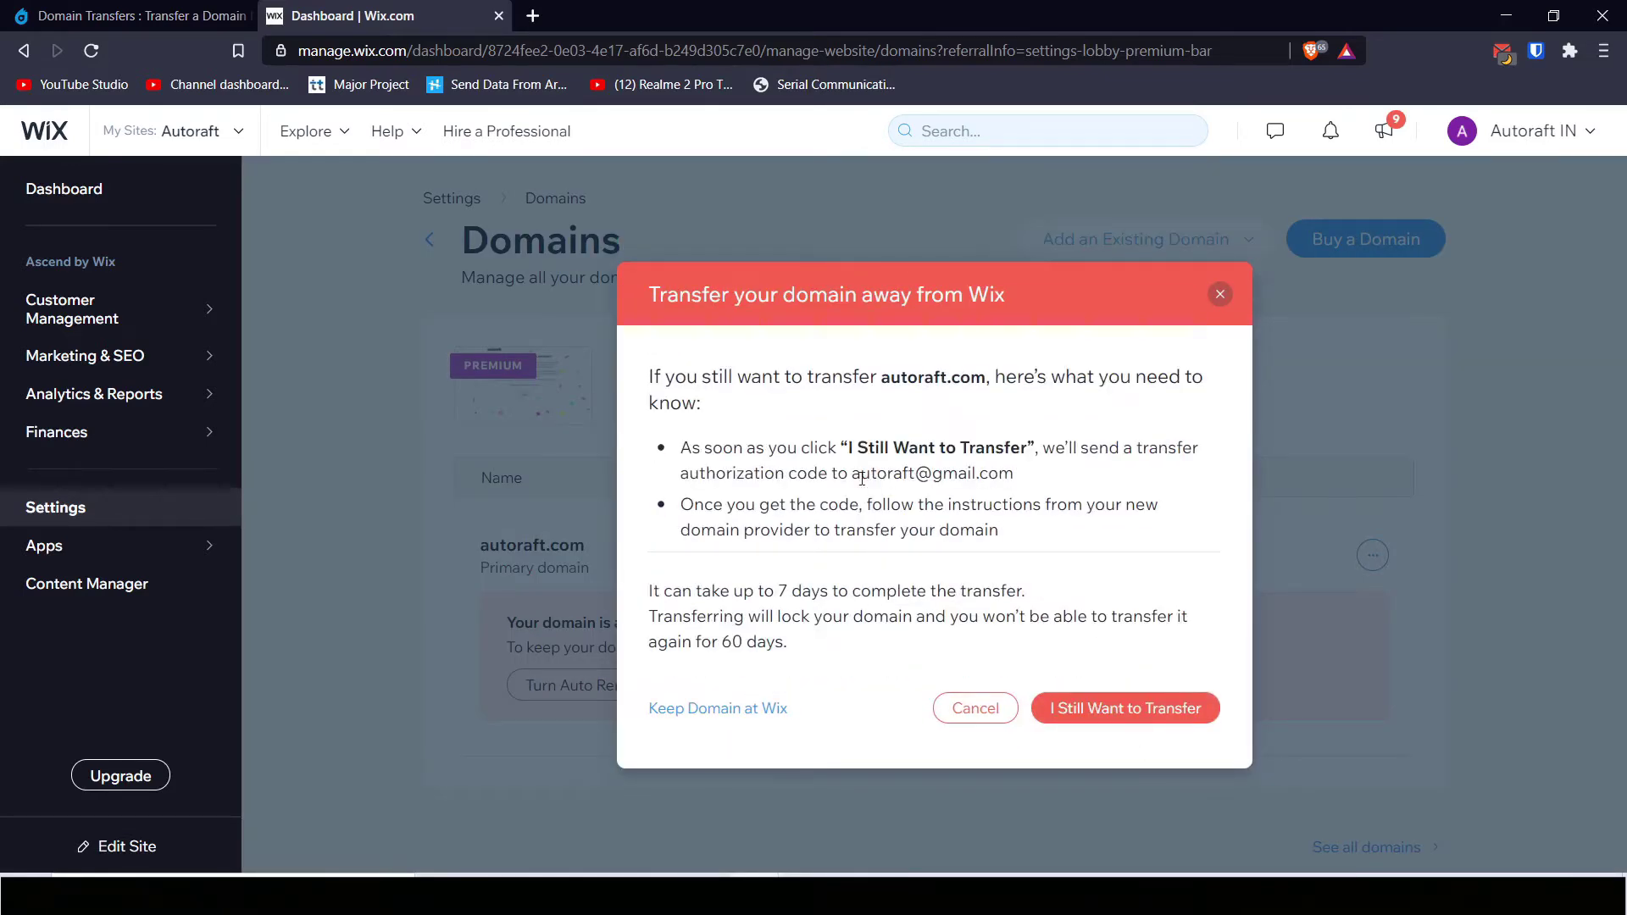
left_click(1133, 718)
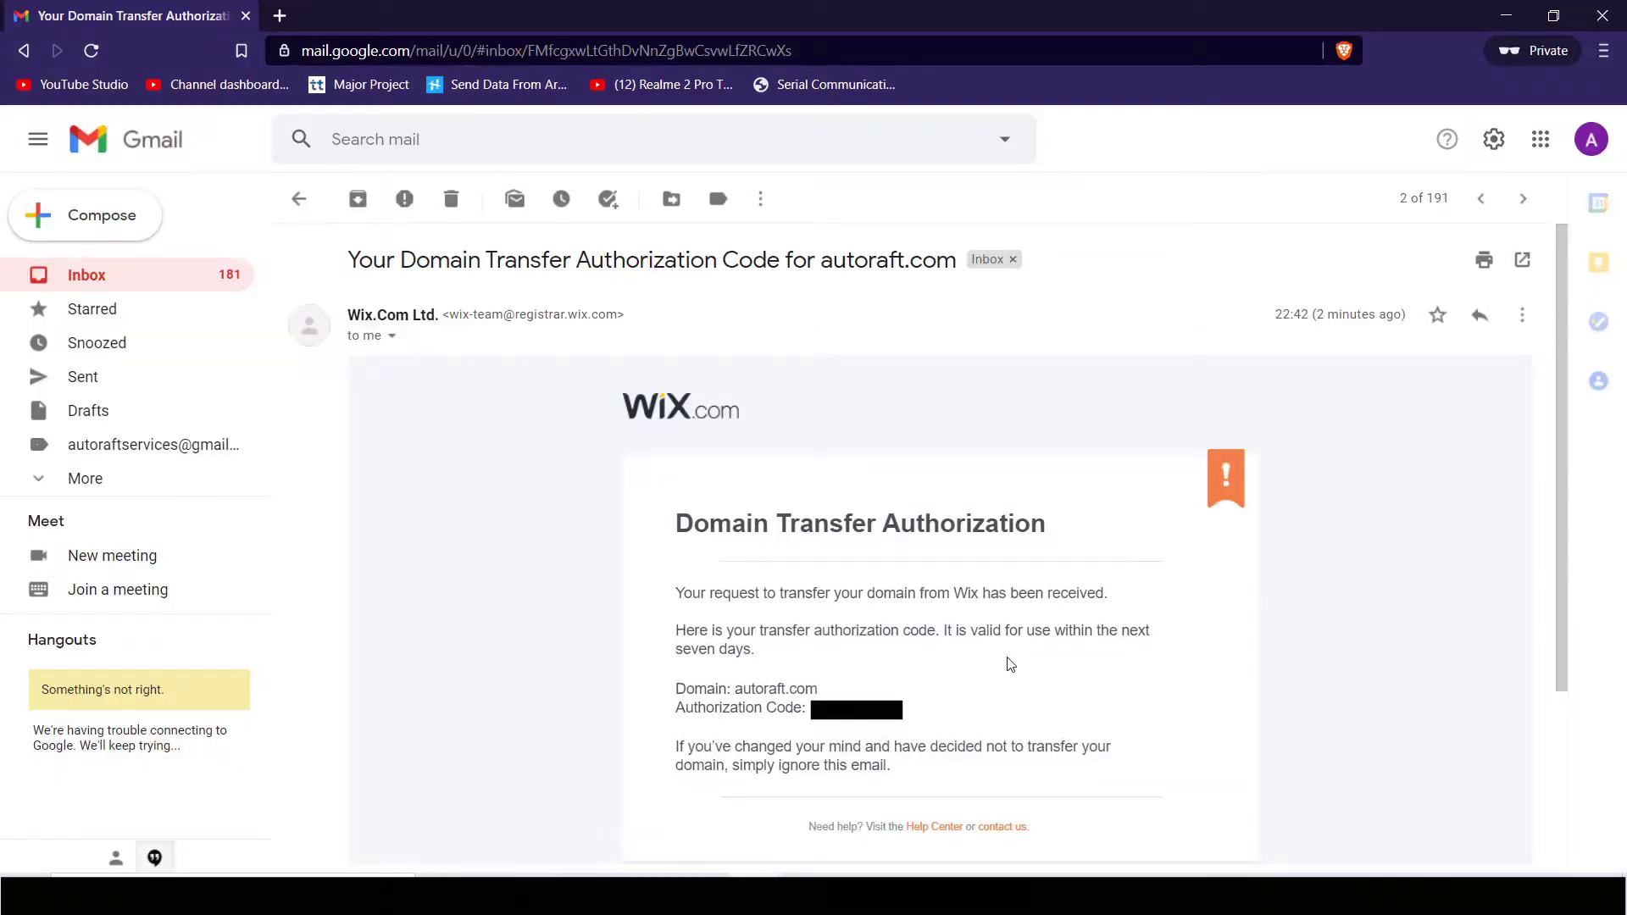
scroll(1009, 665, "down", 1)
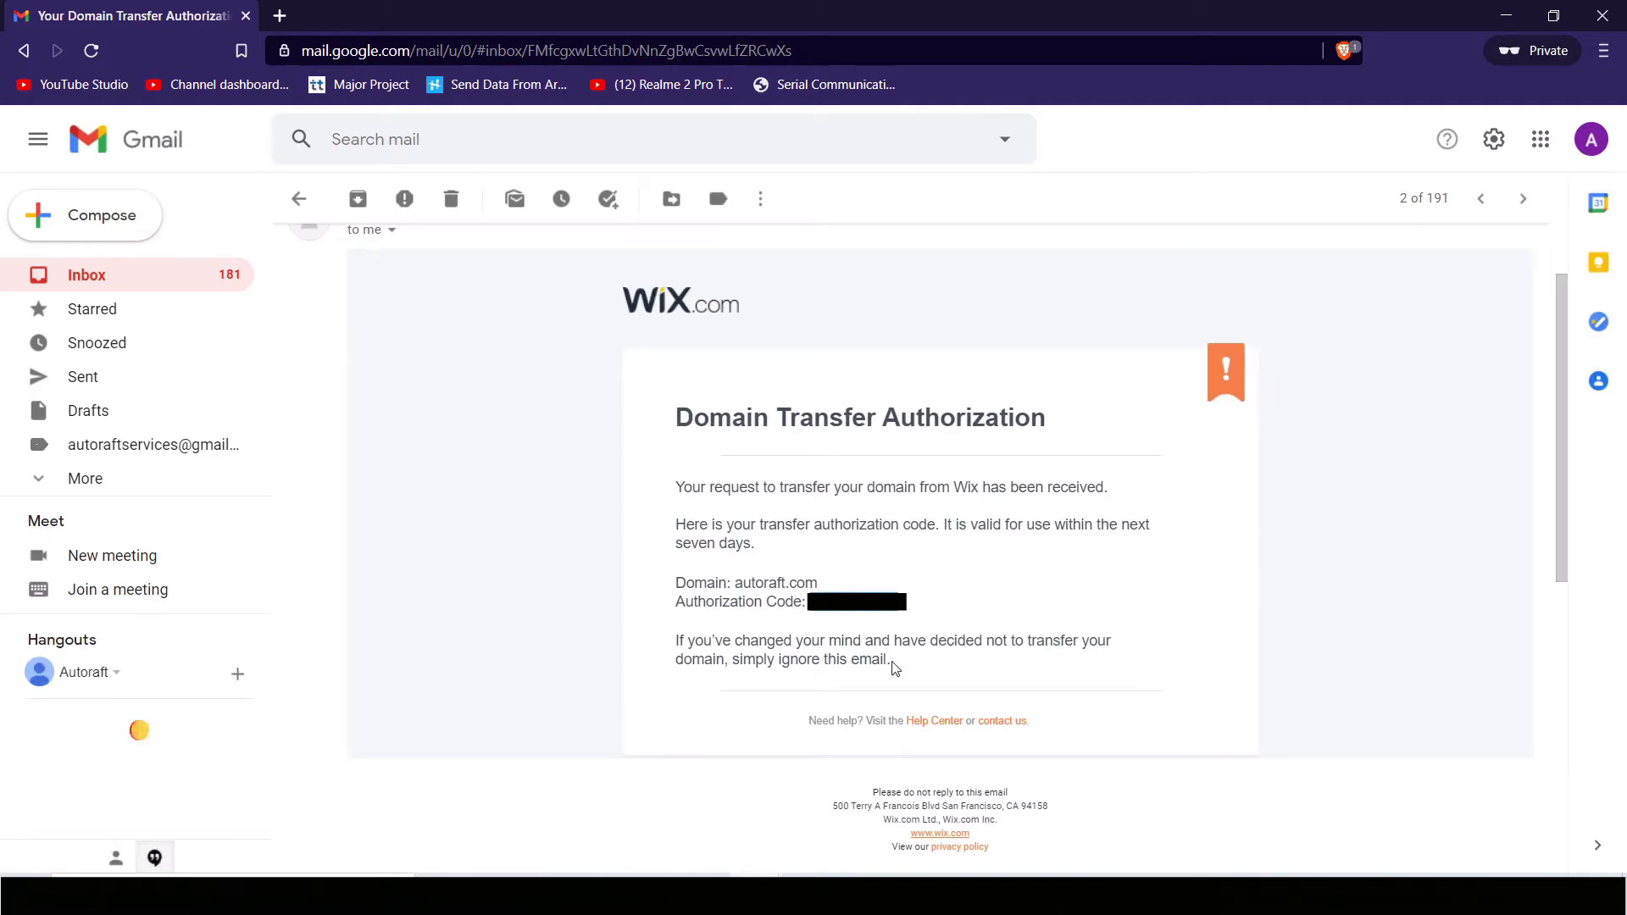
Step: Copy the authorization code from the Domain Transfer Authorization email
right_click(847, 600)
left_click(896, 612)
Step: Paste the authorization code into Dynadot's transfer form and submit the autoraft.com transfer
key("alt+Tab")
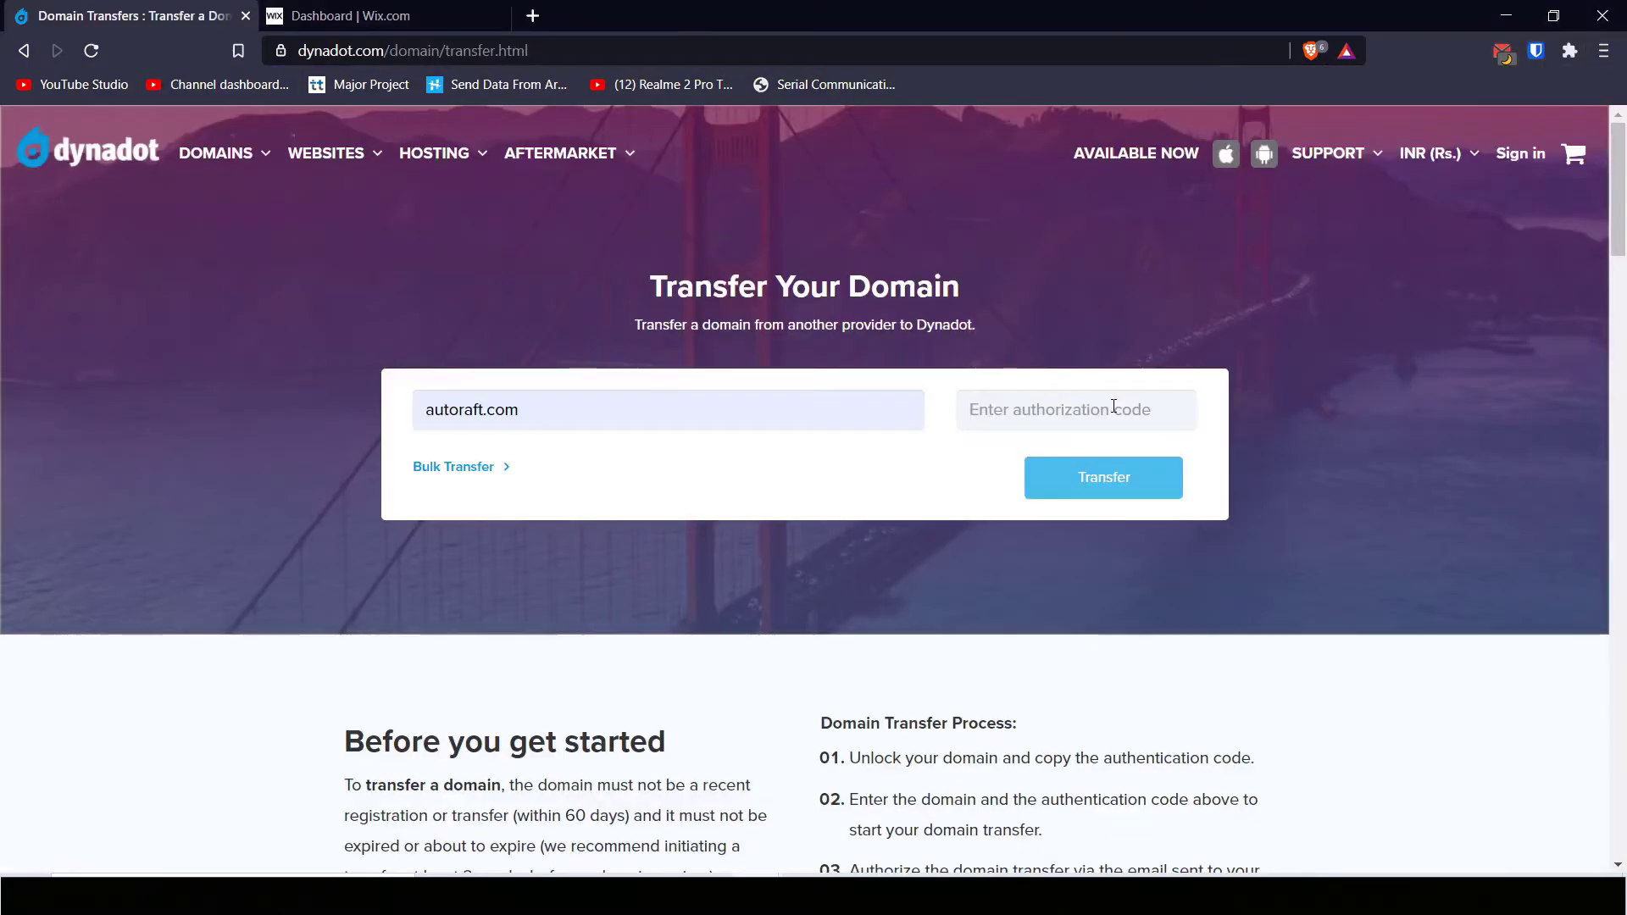
right_click(1112, 409)
left_click(1171, 571)
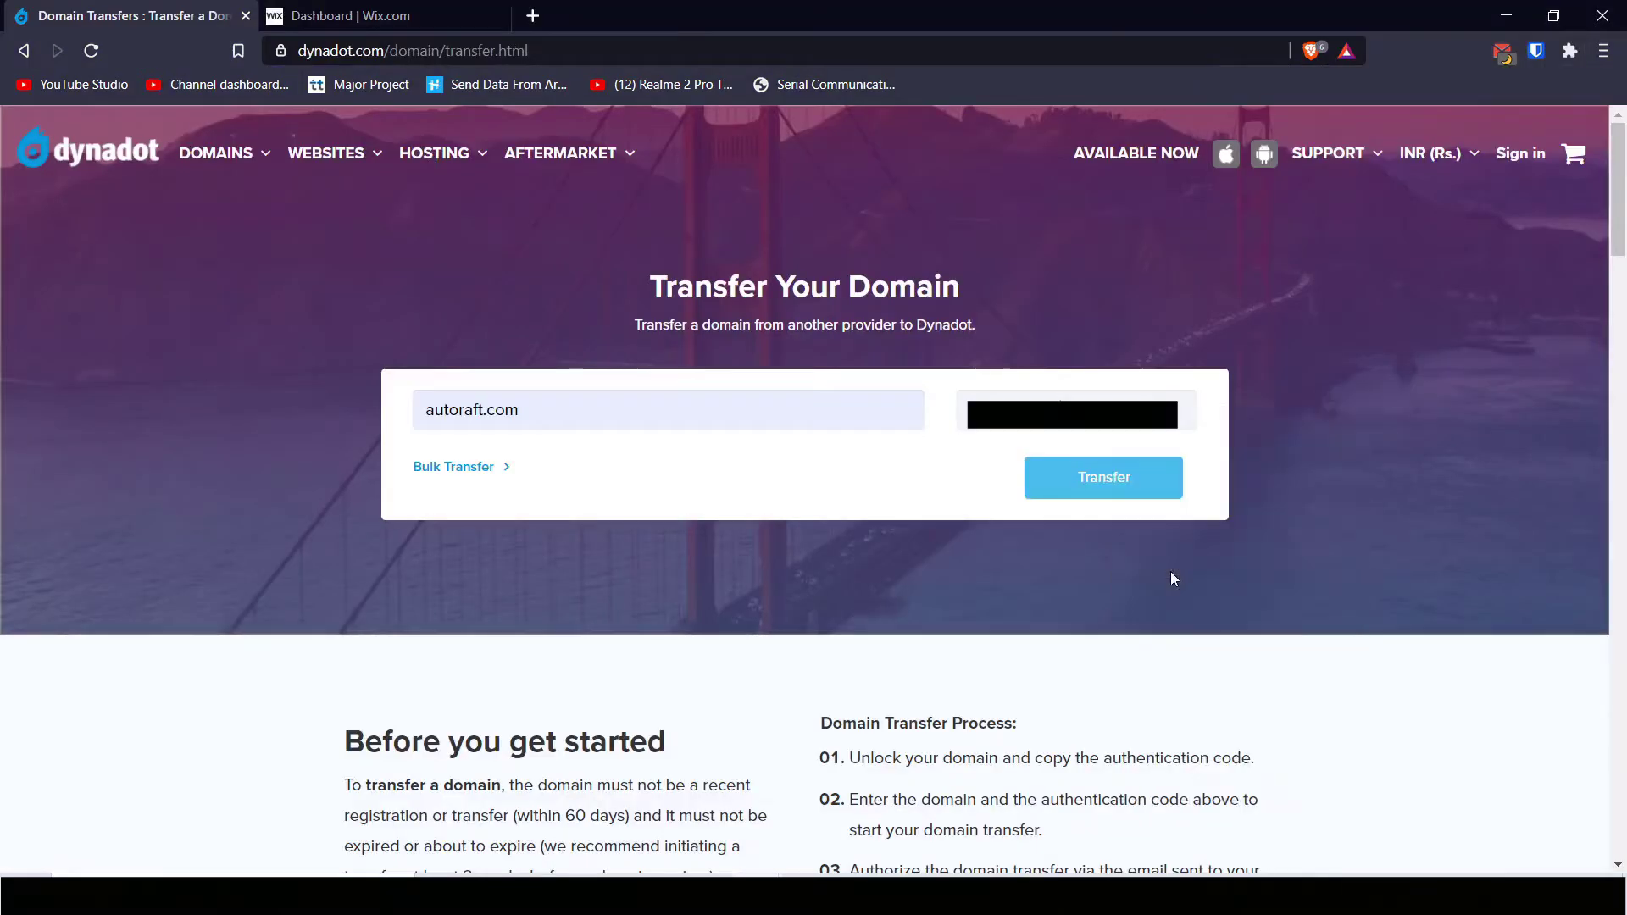
left_click(1133, 490)
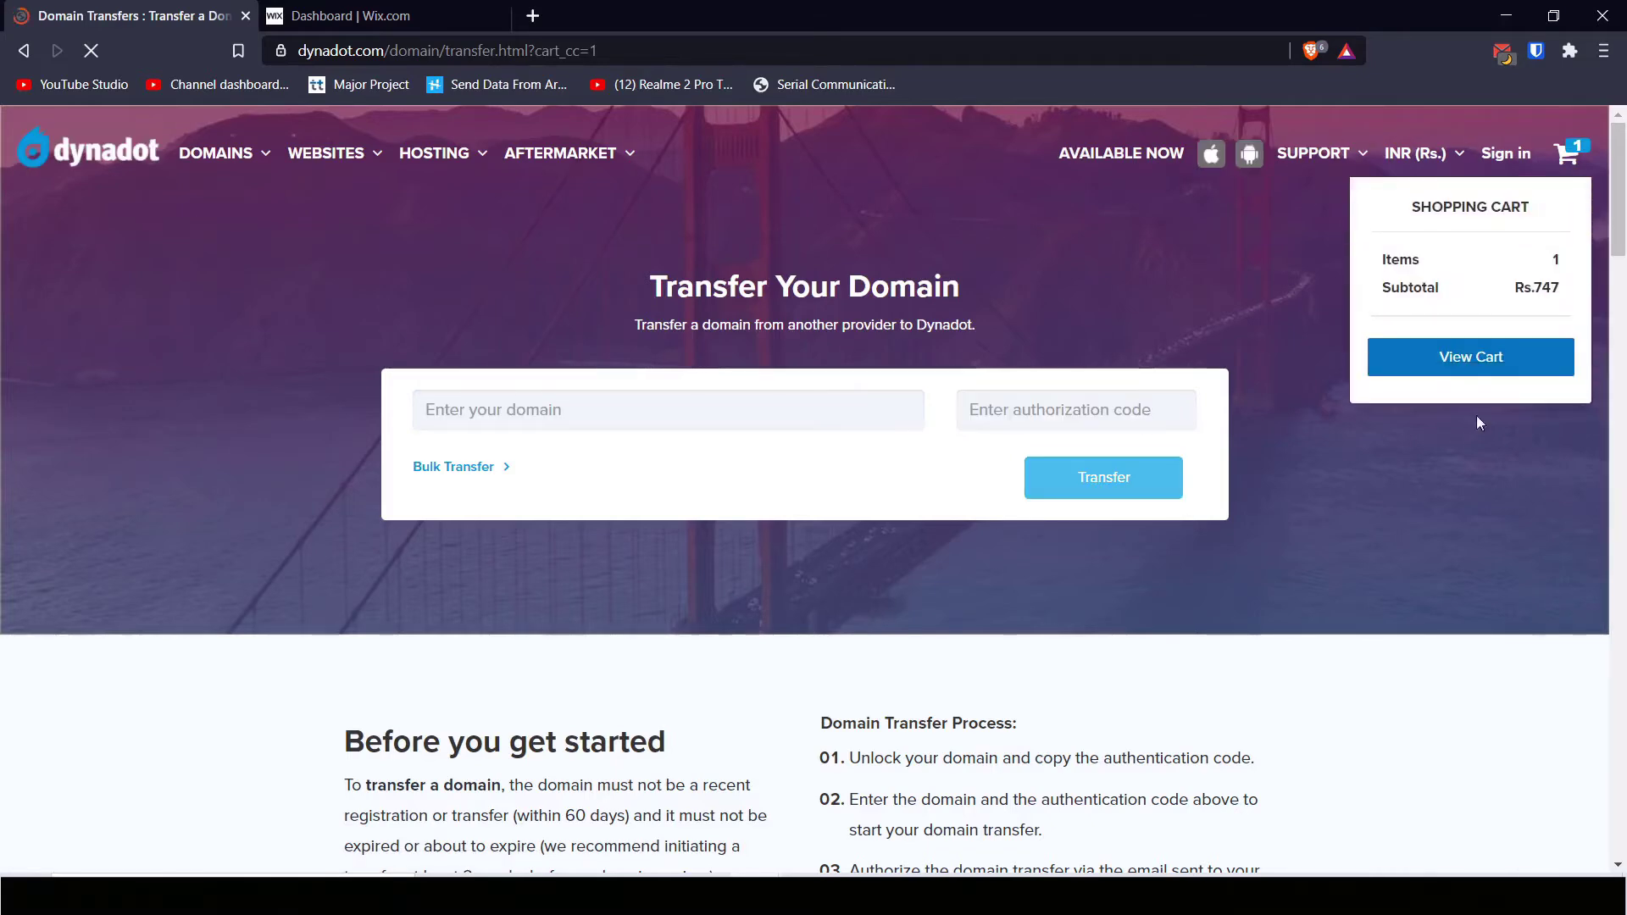
Step: Open the cart, look for promo deals, and check out the Rs.747 autoraft.com transfer
left_click(1471, 357)
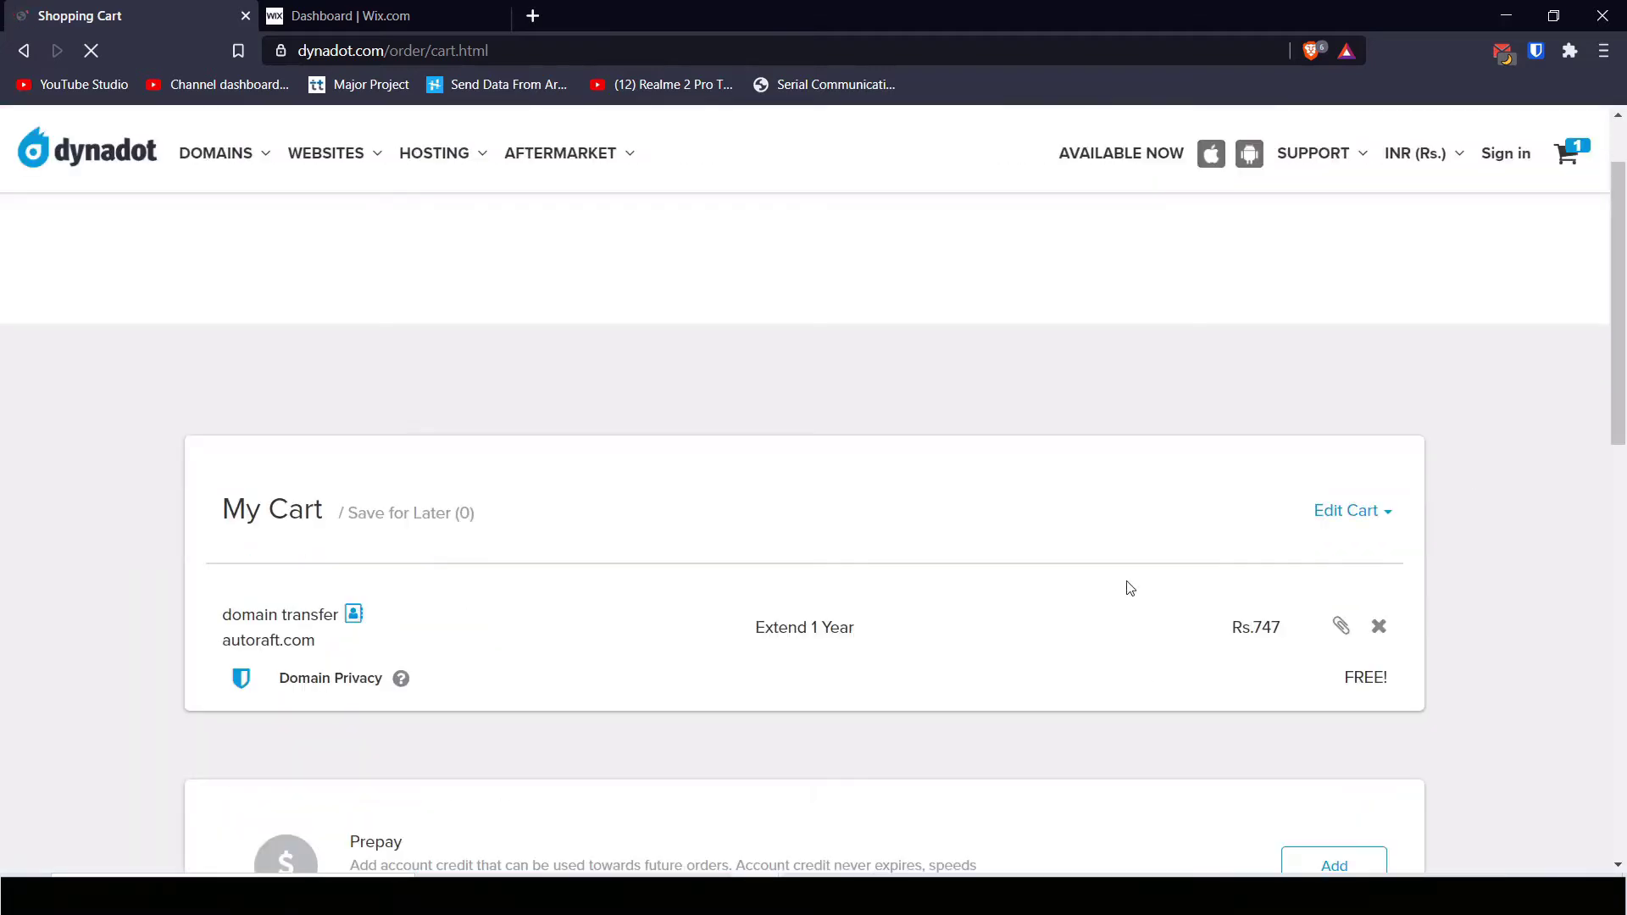
scroll(800, 647, "down", 3)
scroll(745, 683, "down", 2)
left_click(523, 583)
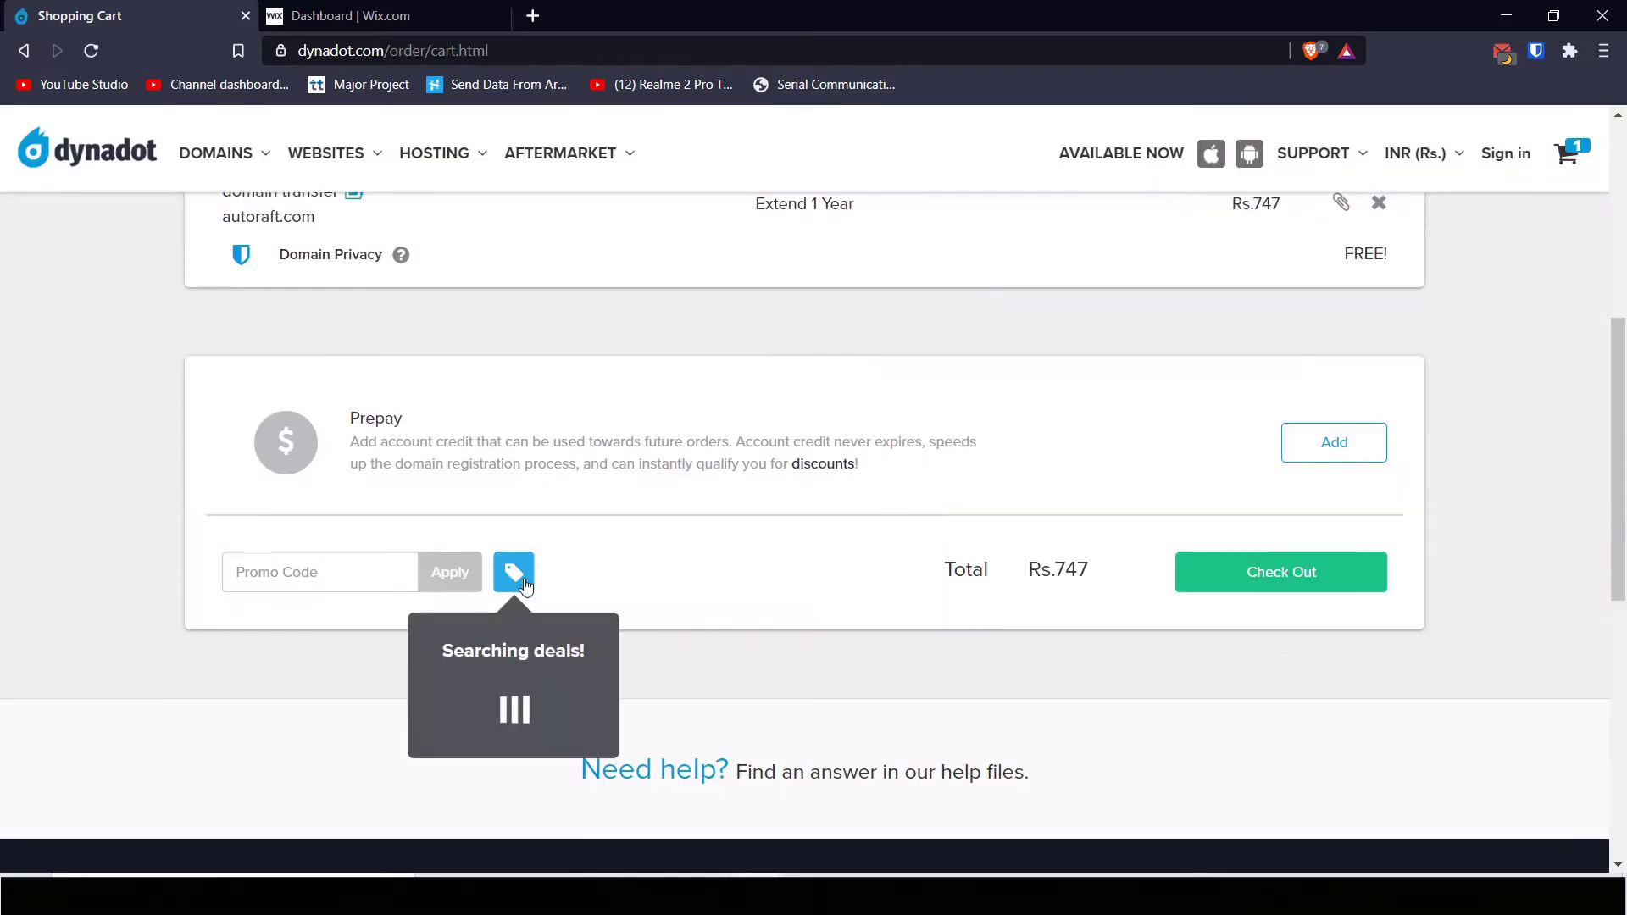
left_click(1261, 585)
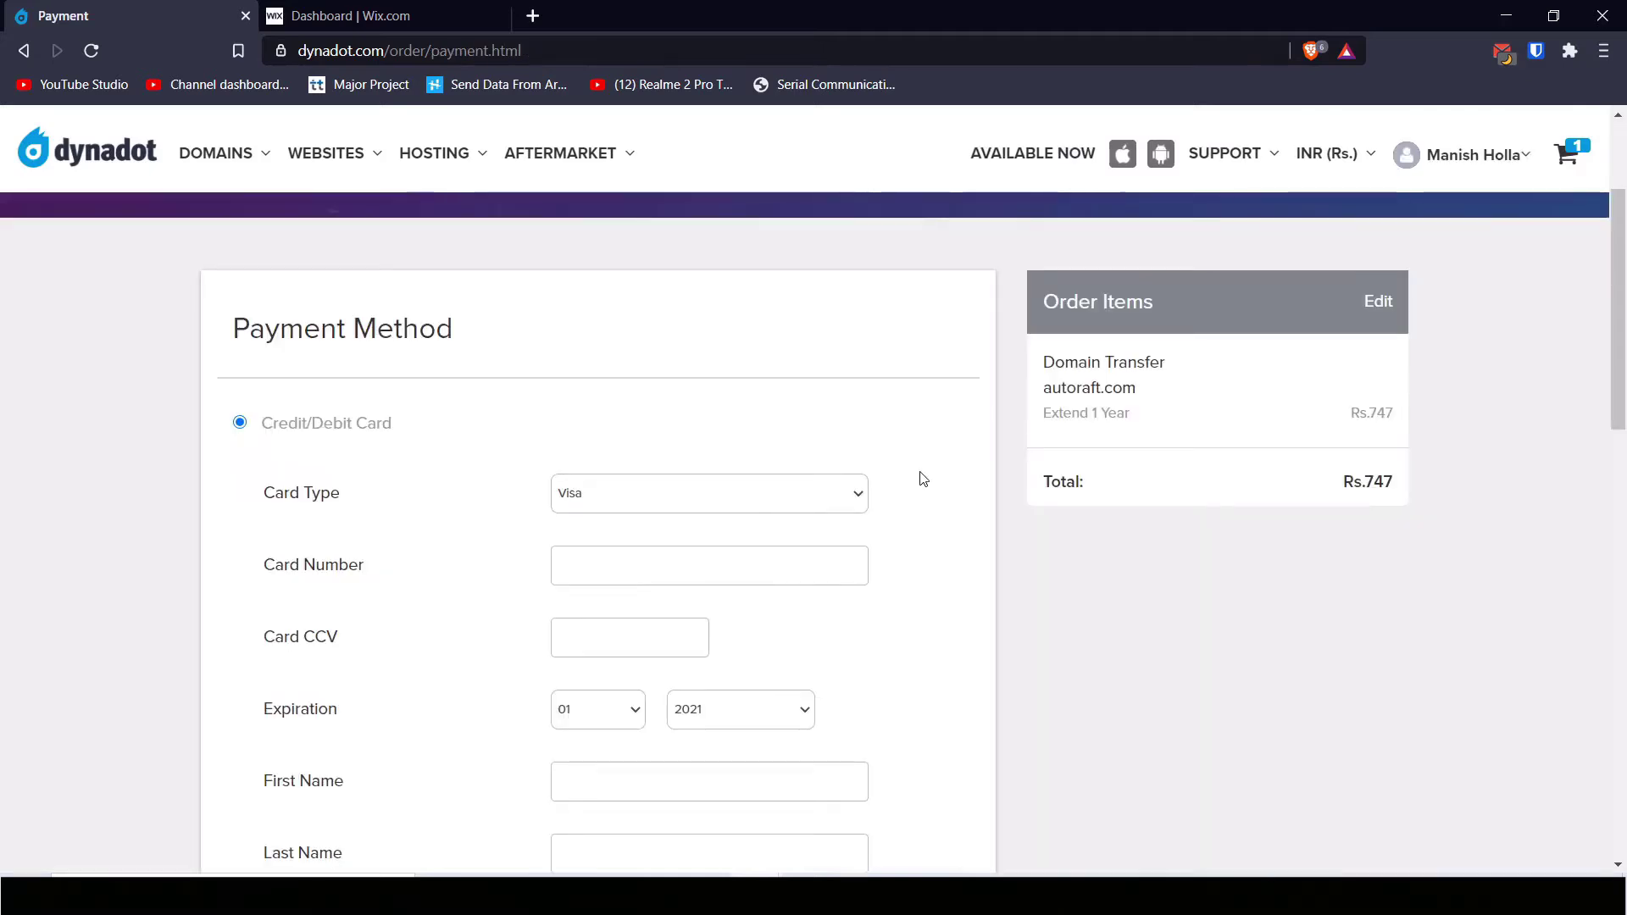
Step: Review the Payment Method form, keeping Visa as the card type
scroll(923, 479, "down", 1)
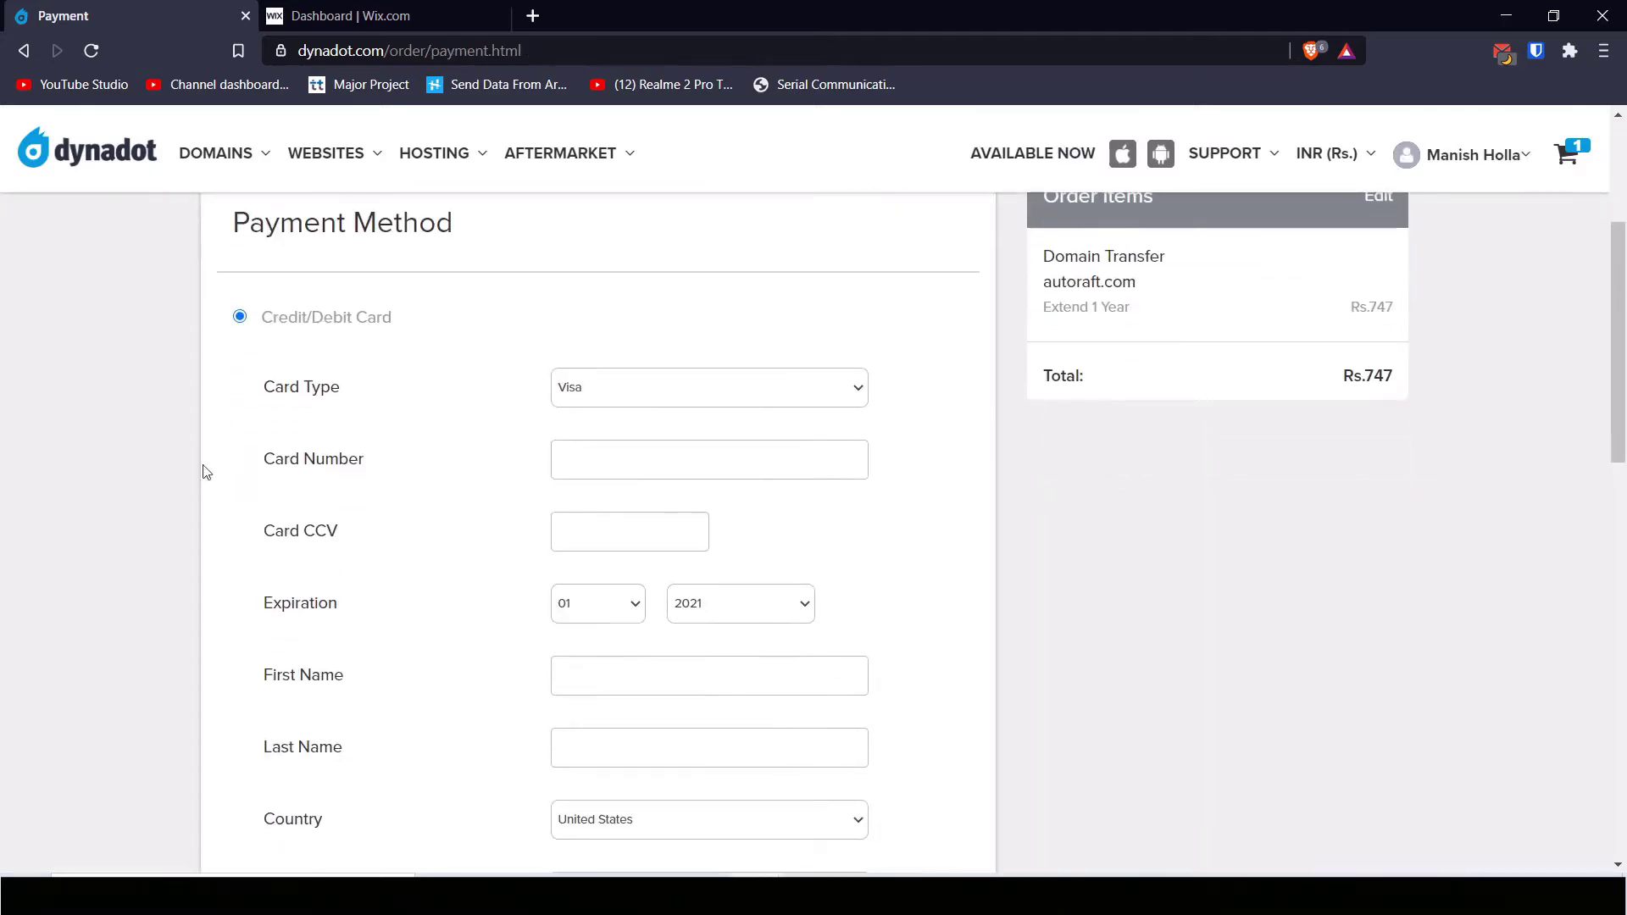
scroll(780, 563, "down", 4)
scroll(795, 634, "down", 1)
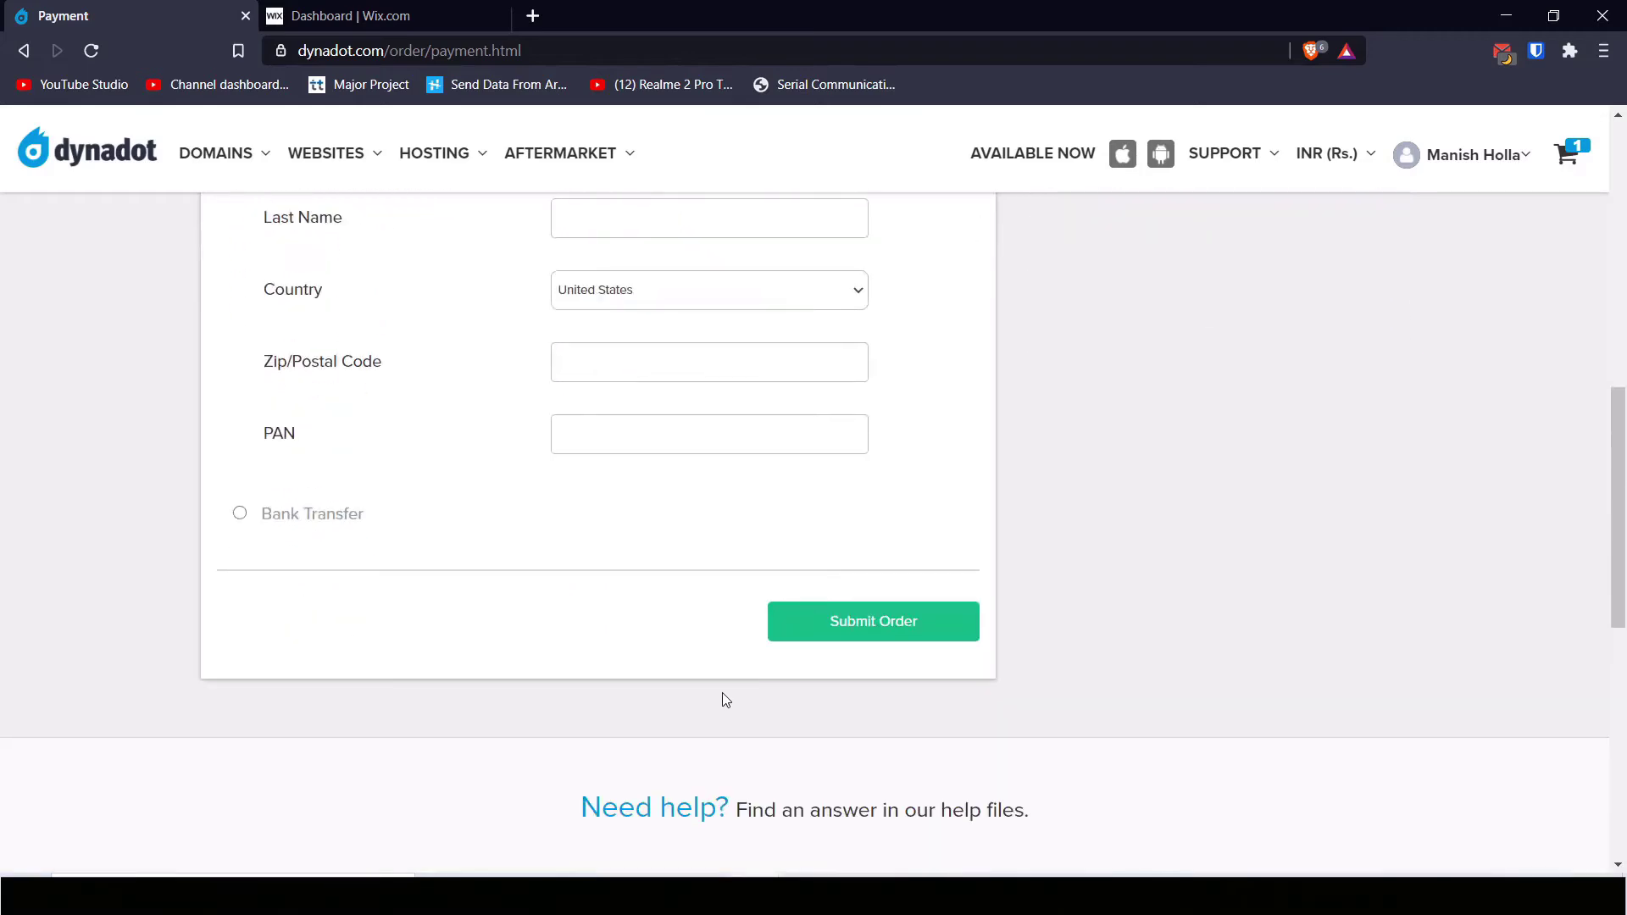
scroll(709, 690, "up", 6)
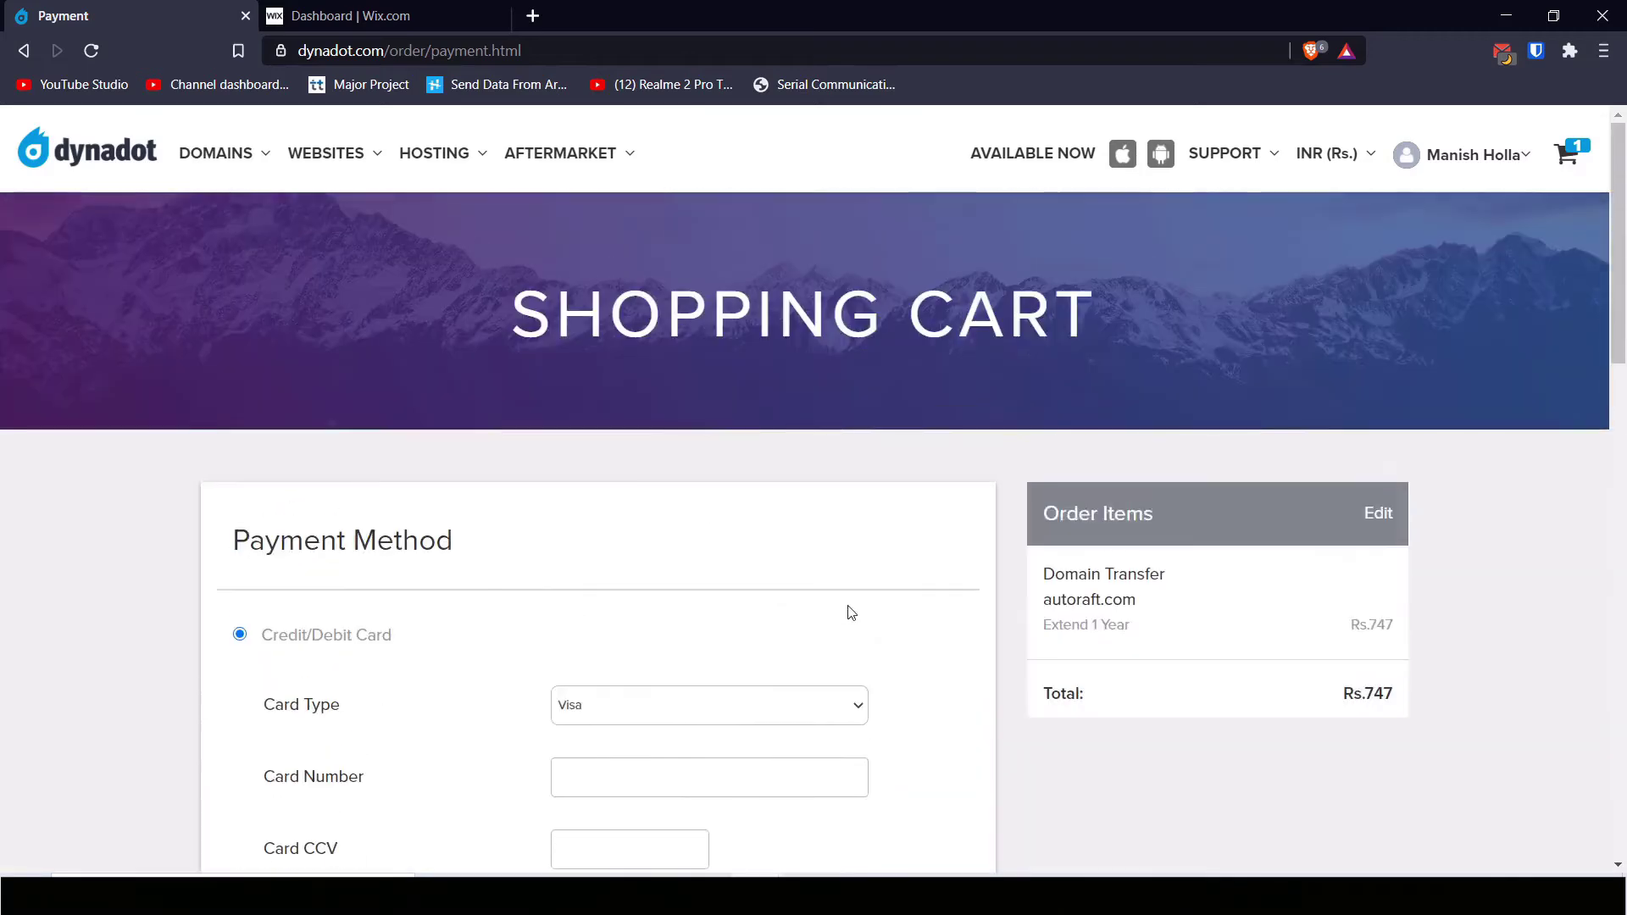
scroll(428, 579, "down", 3)
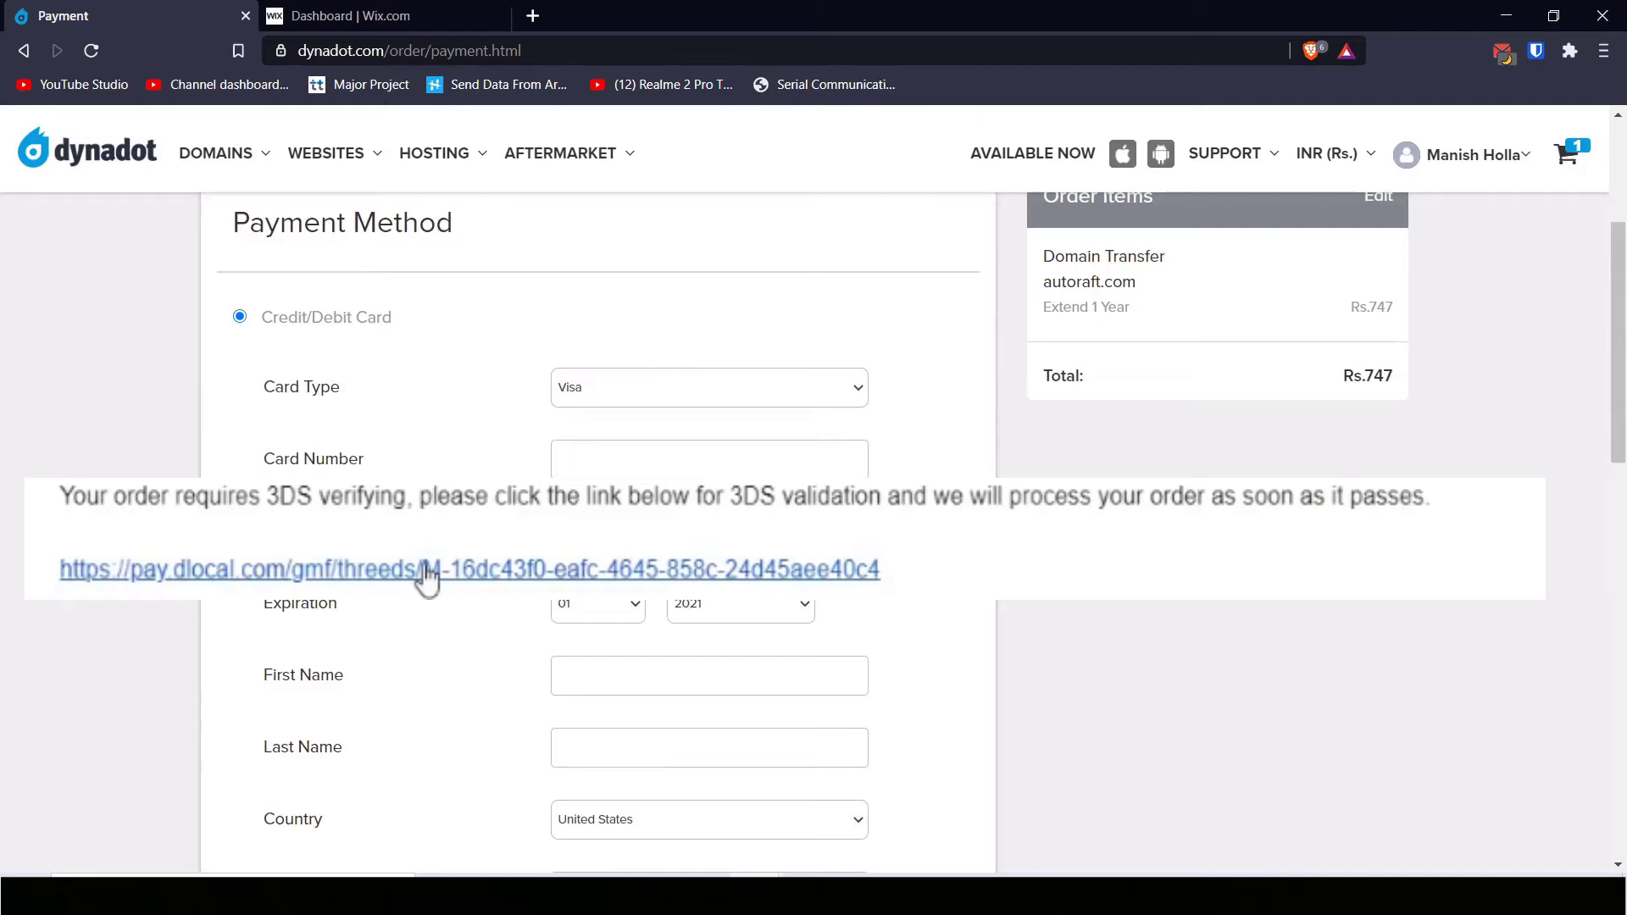
left_click(664, 374)
left_click(664, 374)
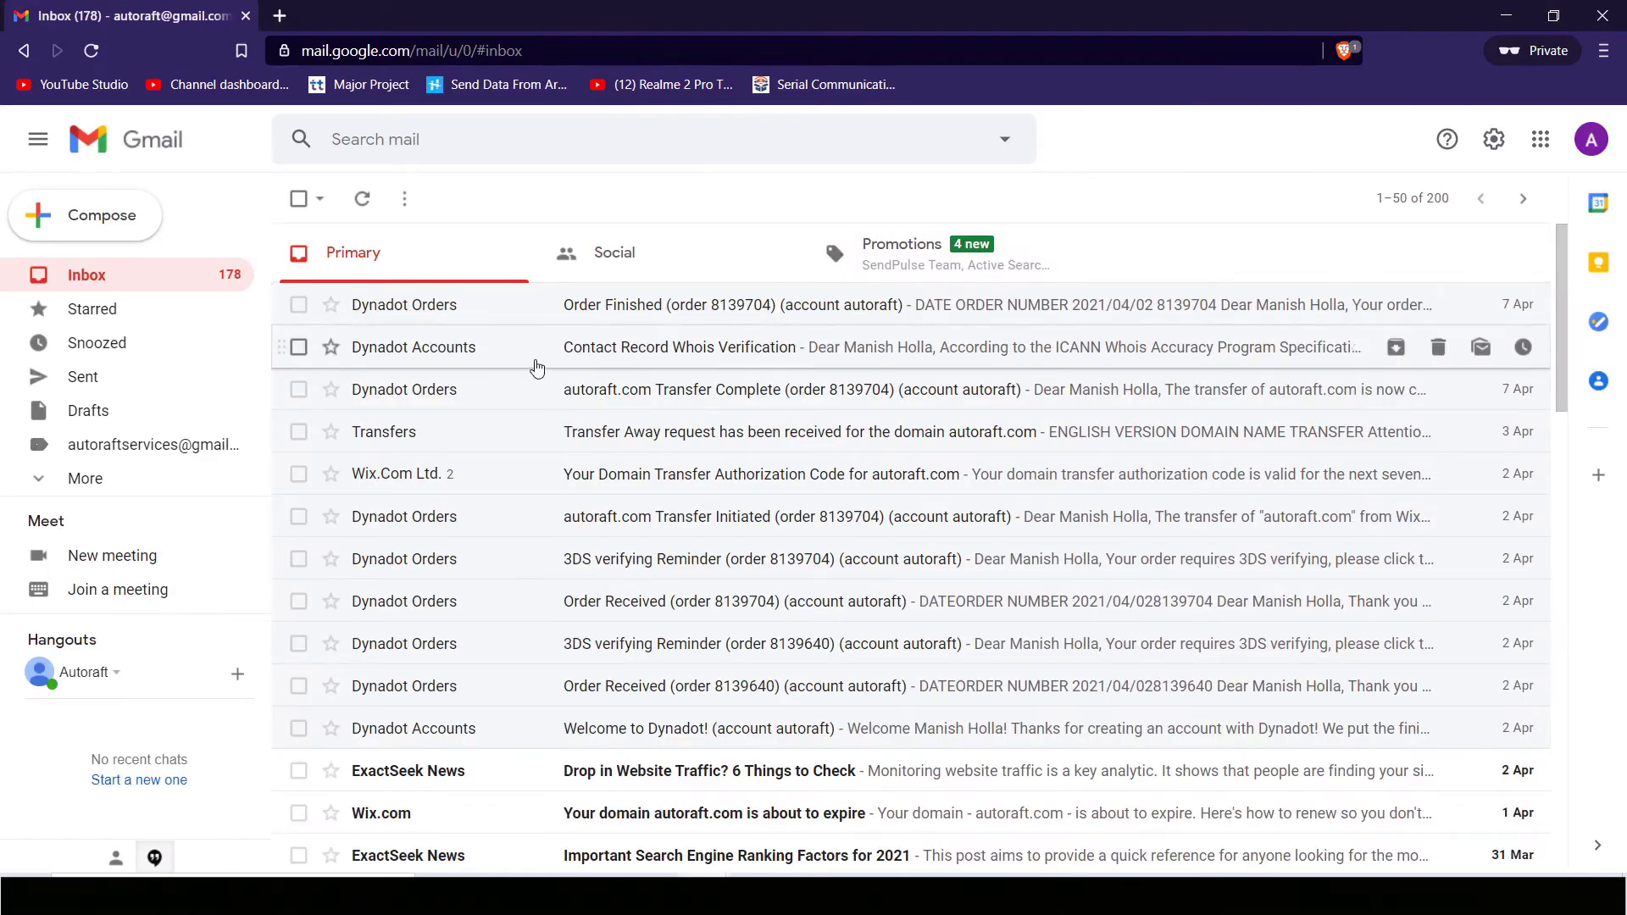
Step: Read the 'autoraft.com Transfer Complete' email, then move to 'Contact Record Whois Verification'
left_click(691, 394)
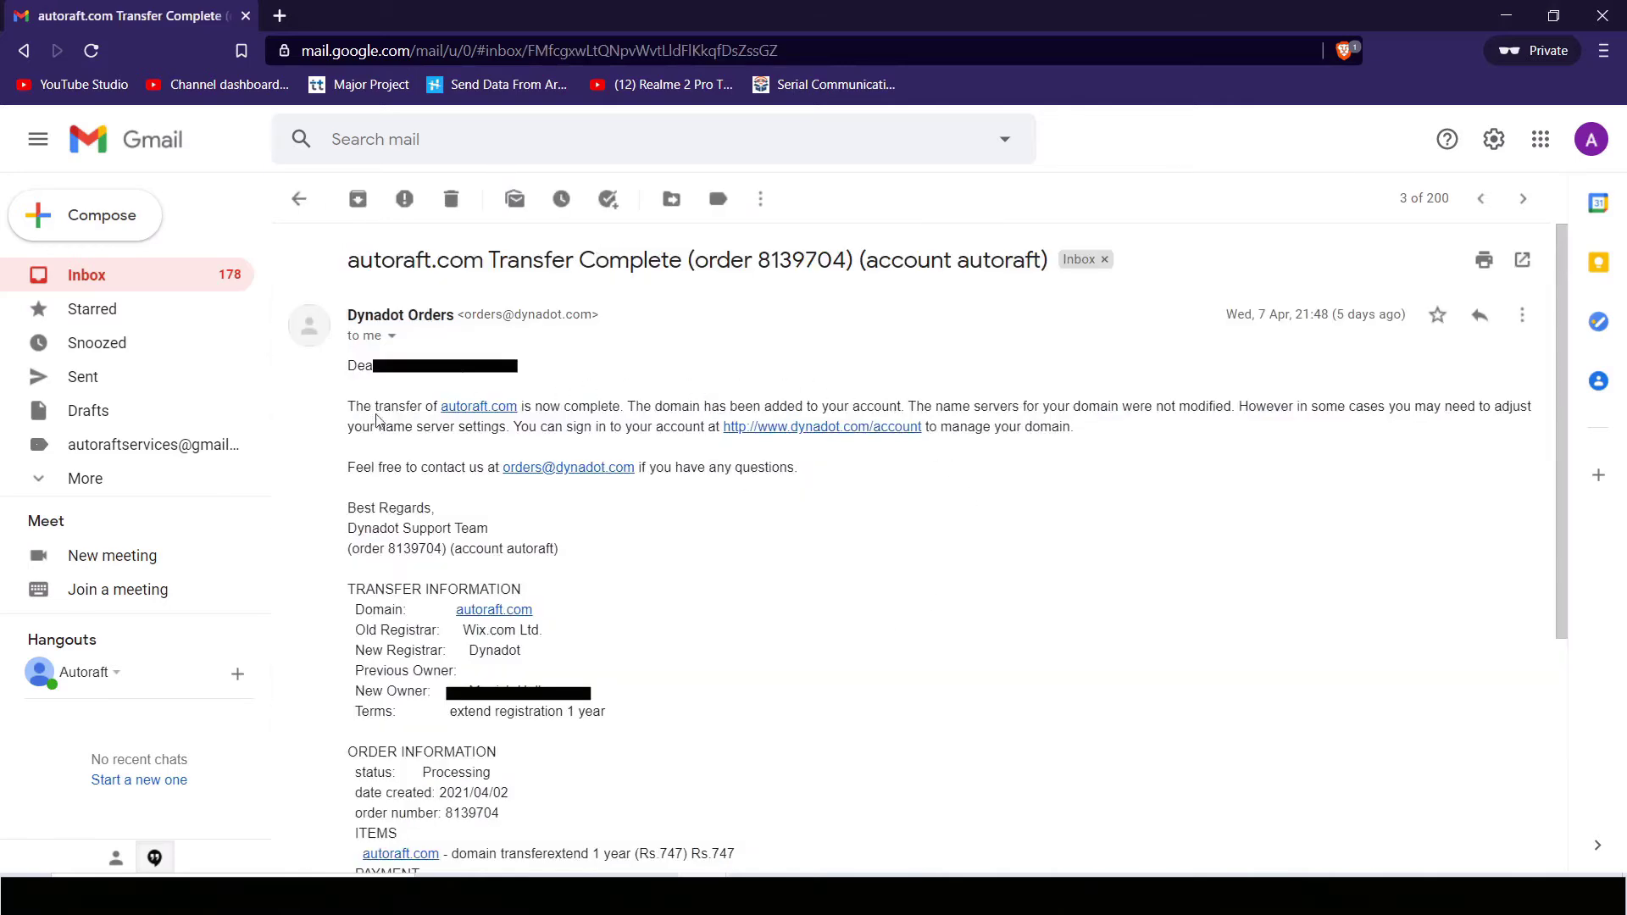
left_click_drag(669, 403, 819, 405)
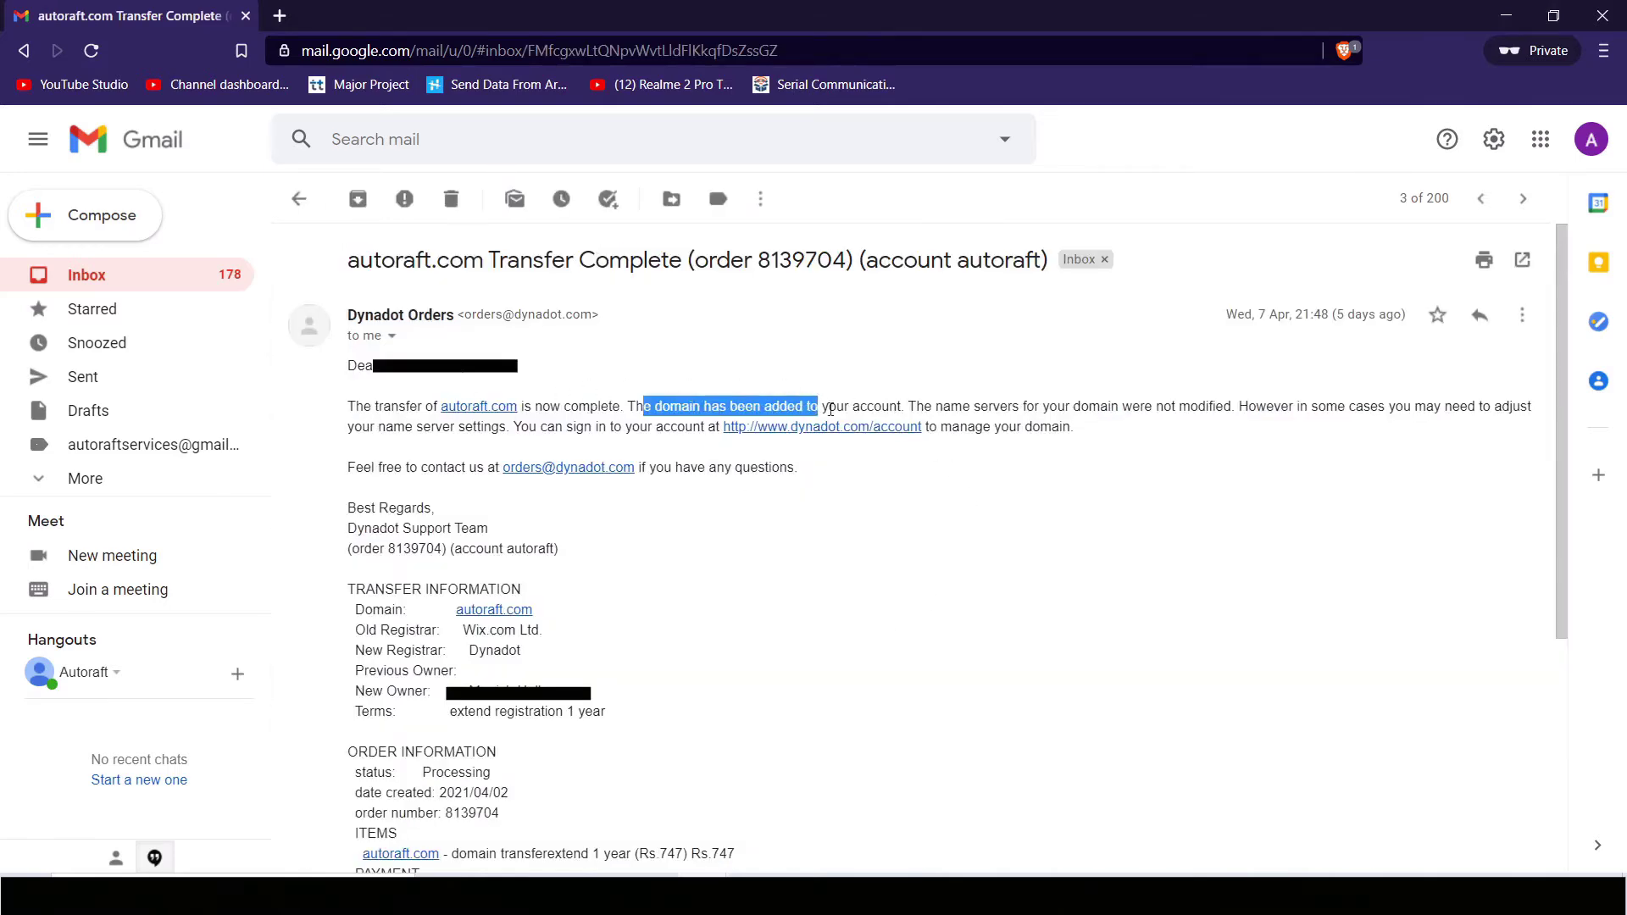
left_click(1047, 456)
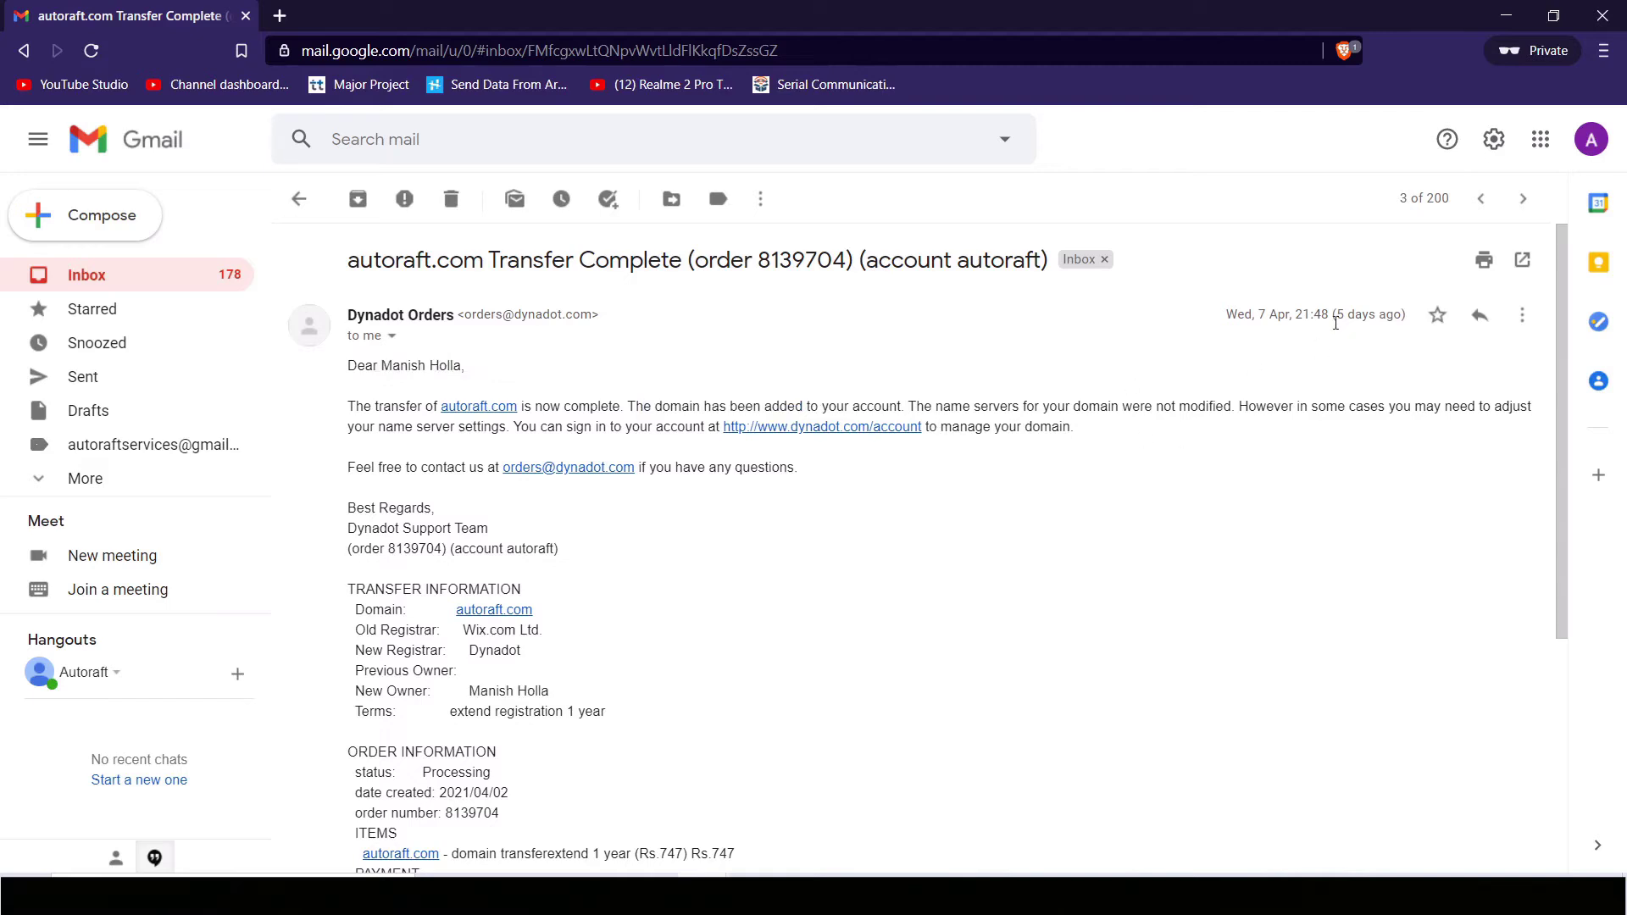
key("k")
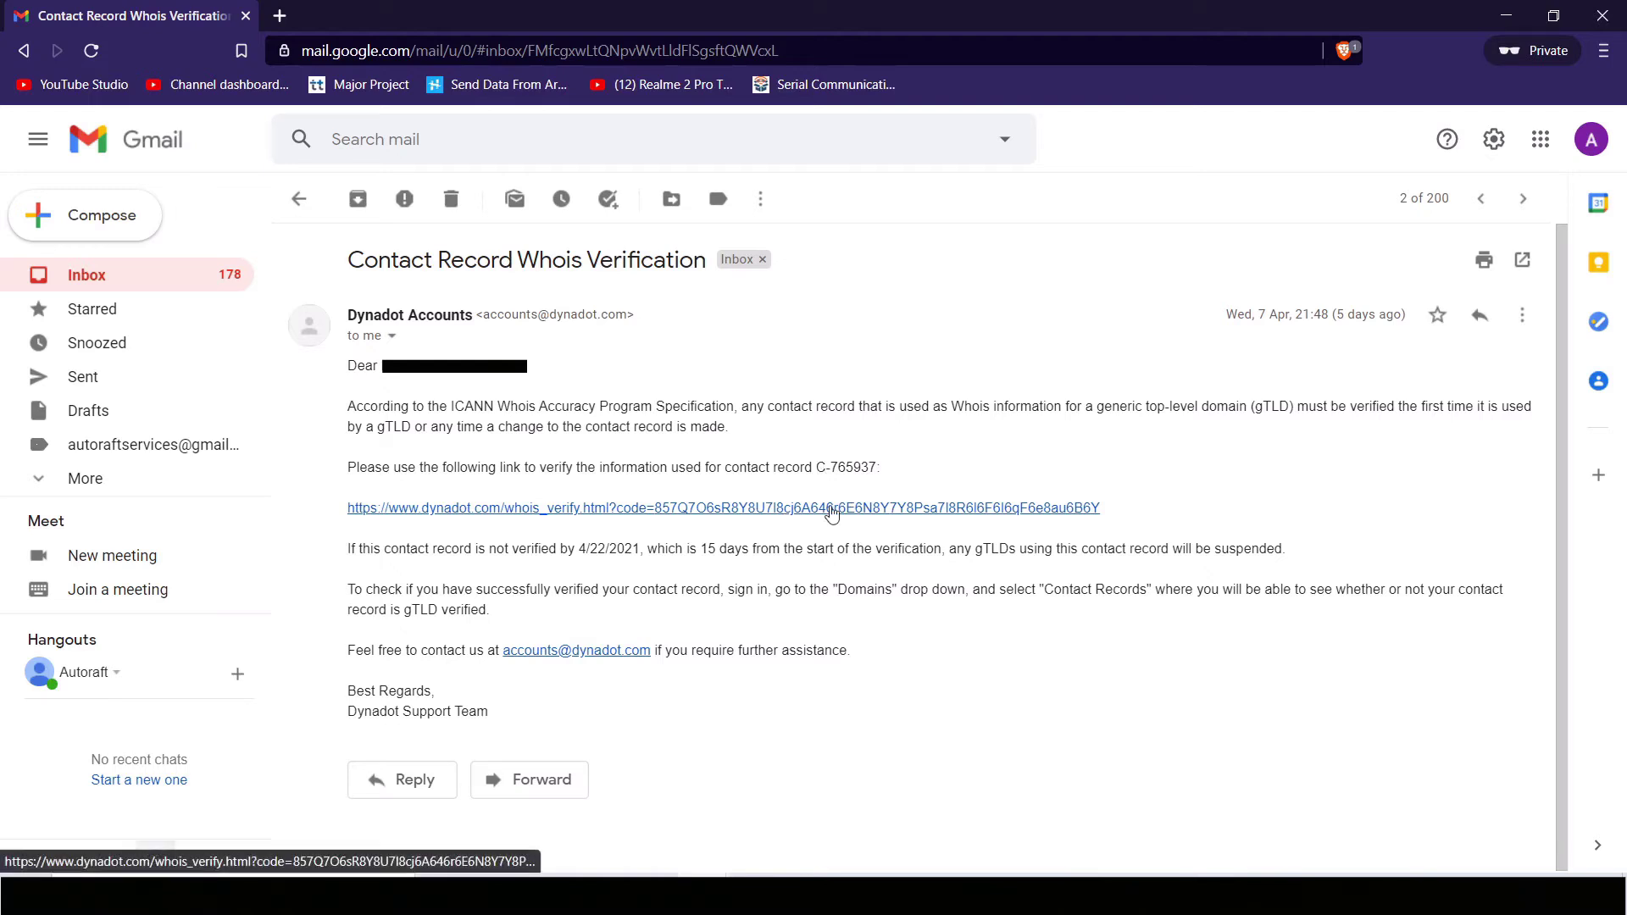
Step: Open the 'Transfer Away request' email and follow its website link to Wix's transfer confirmation
key("shift+3")
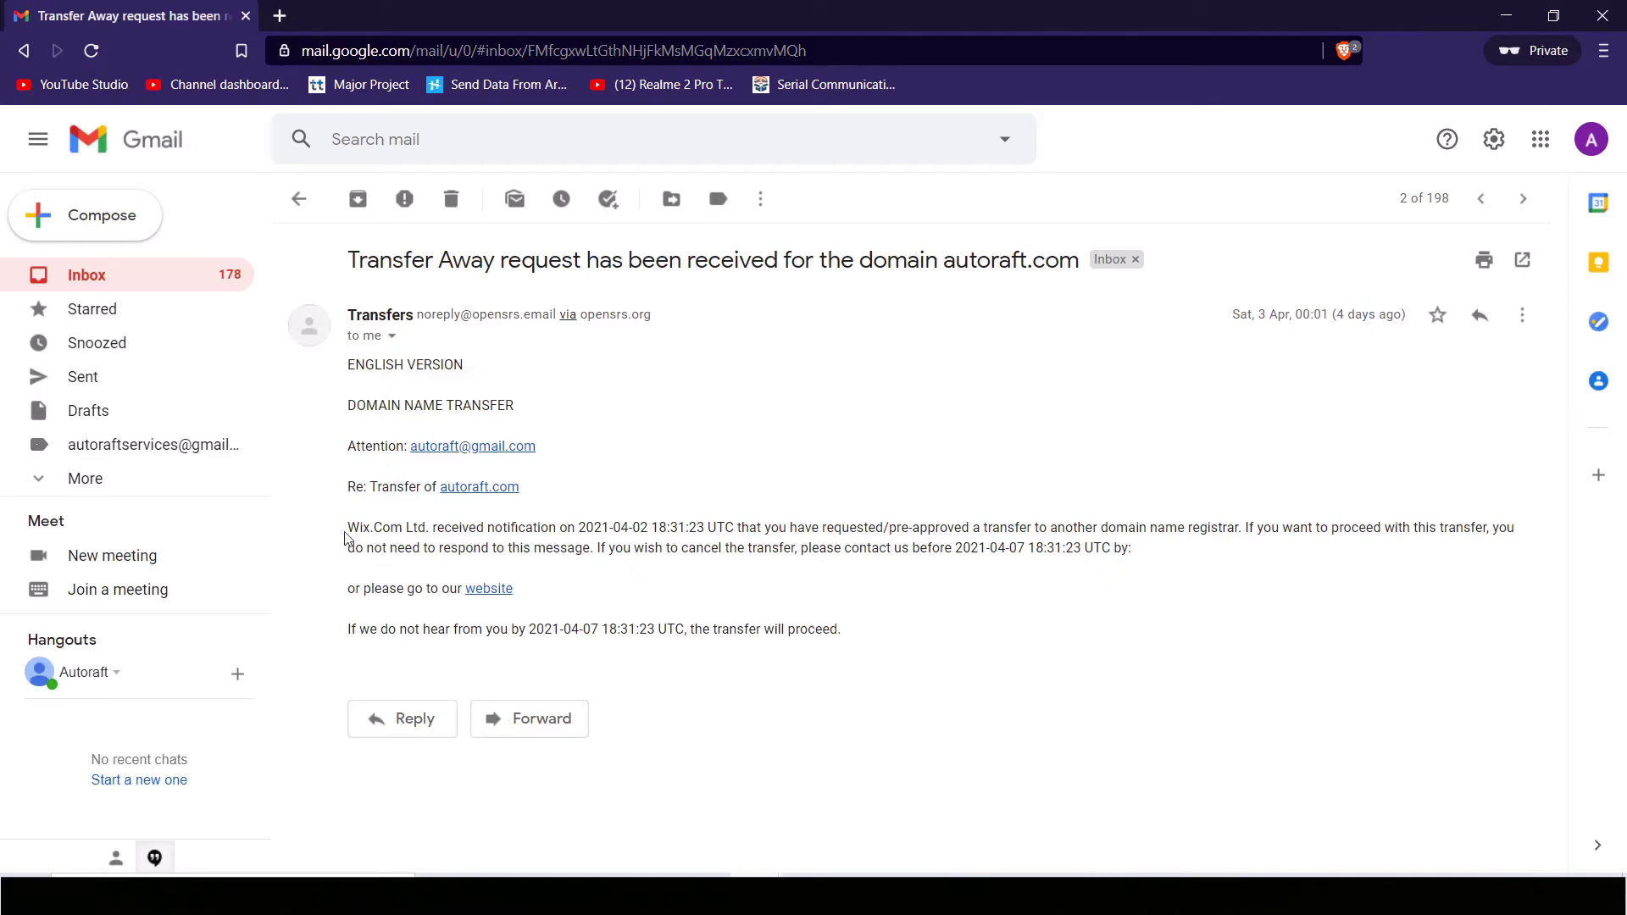
left_click_drag(405, 527, 1147, 592)
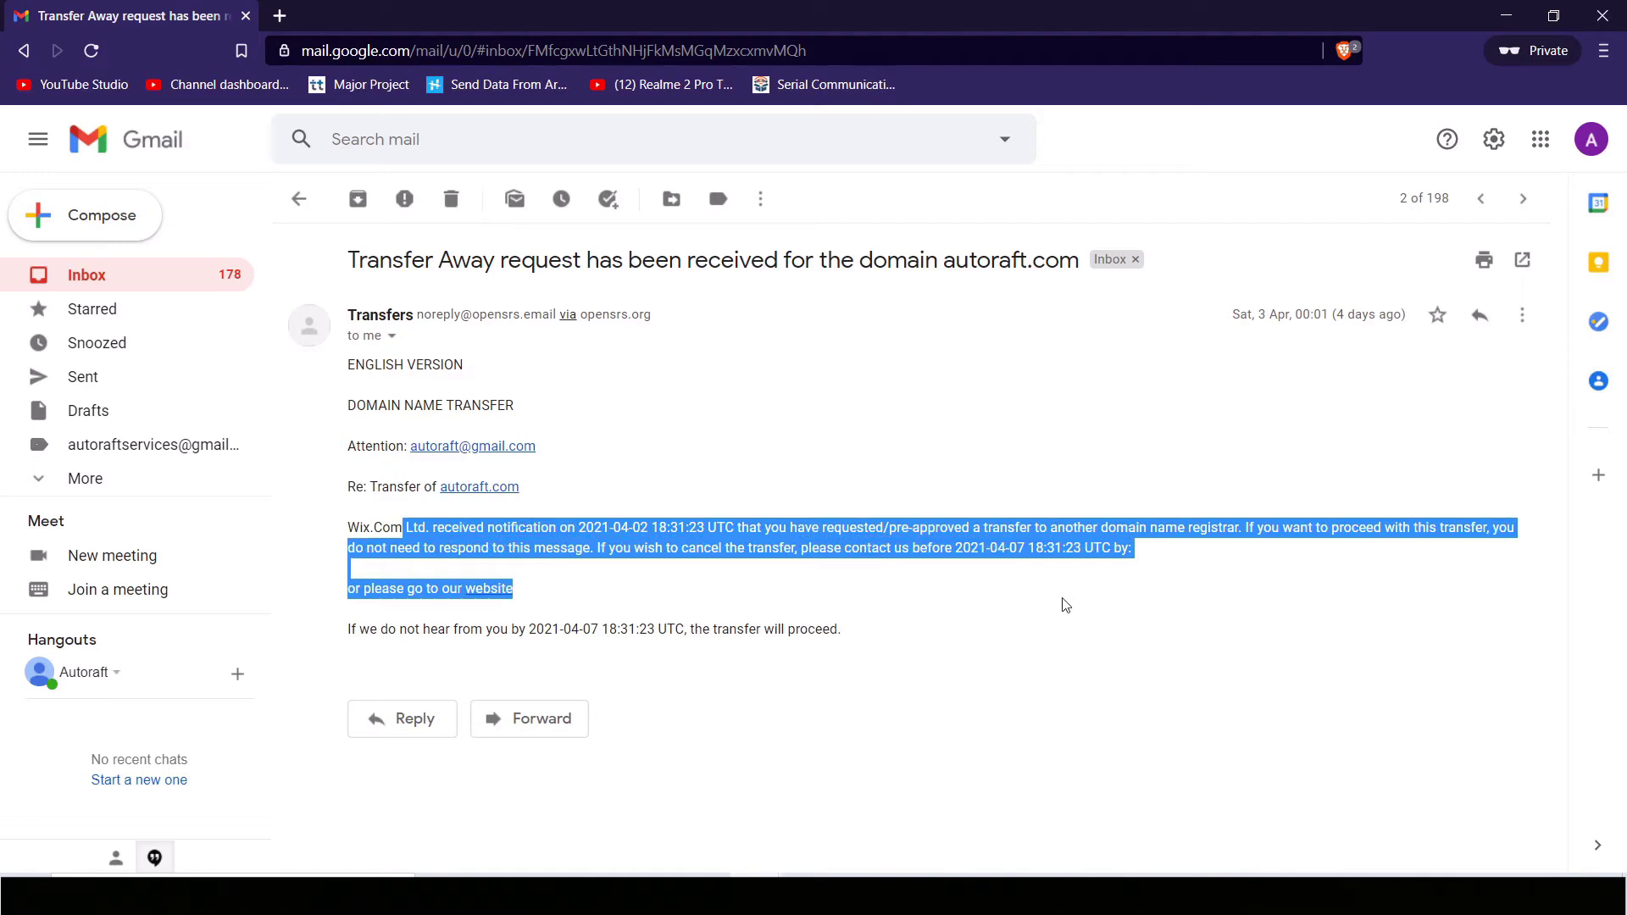
left_click(519, 661)
left_click(502, 591)
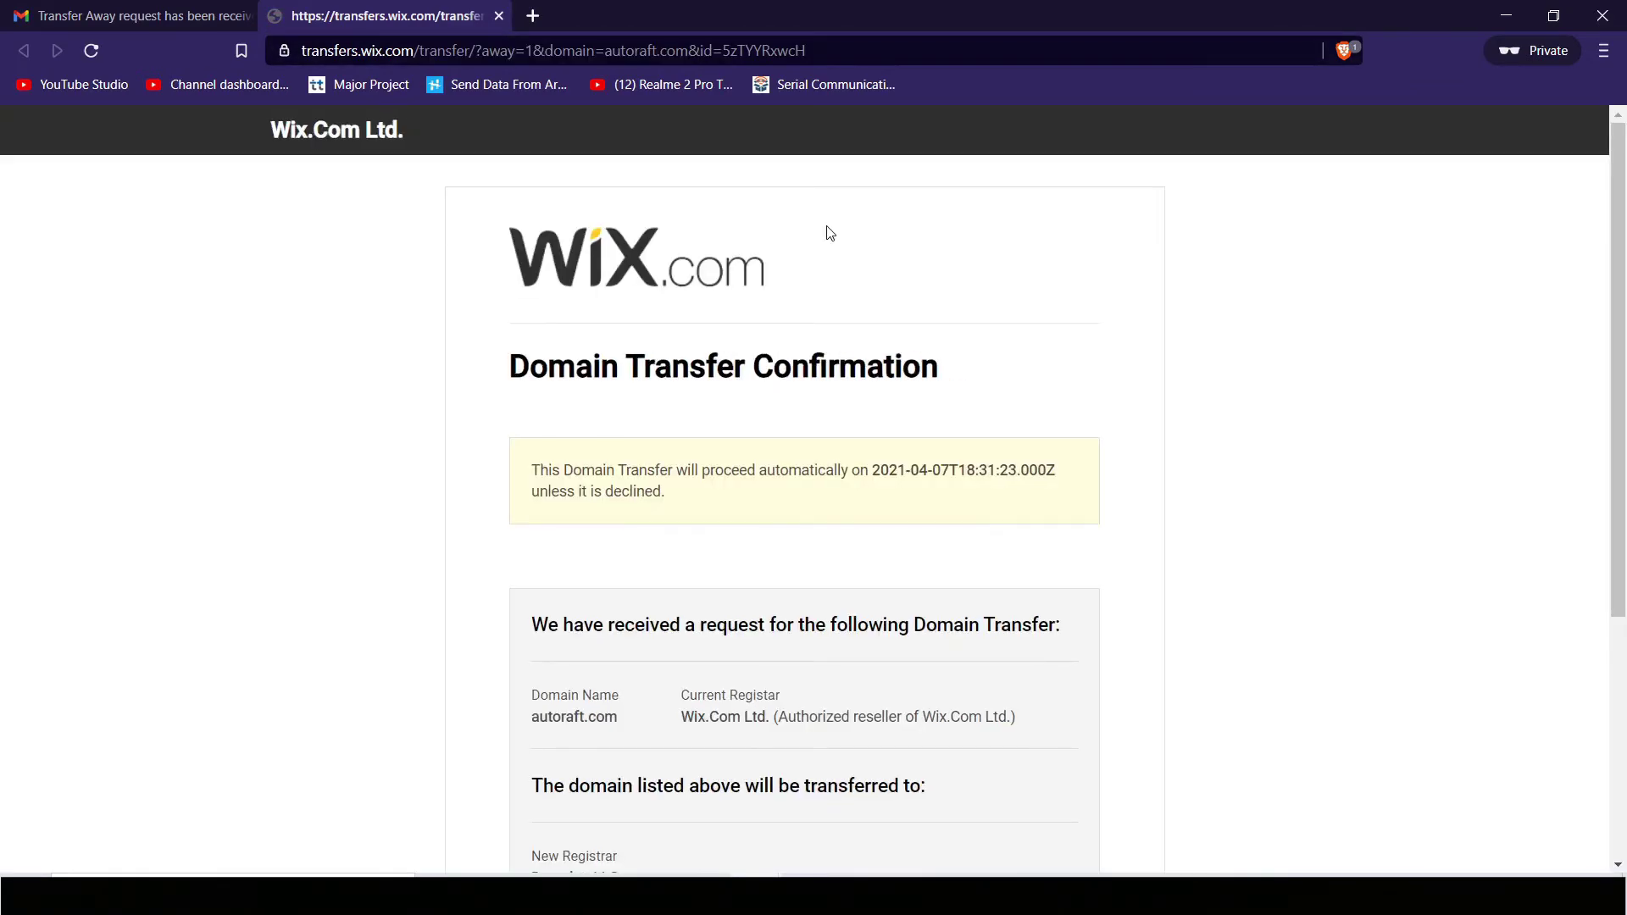
Step: Accept the autoraft.com transfer to Dynadot, LLC, then dismiss the no-active-request notice
scroll(830, 475, "down", 3)
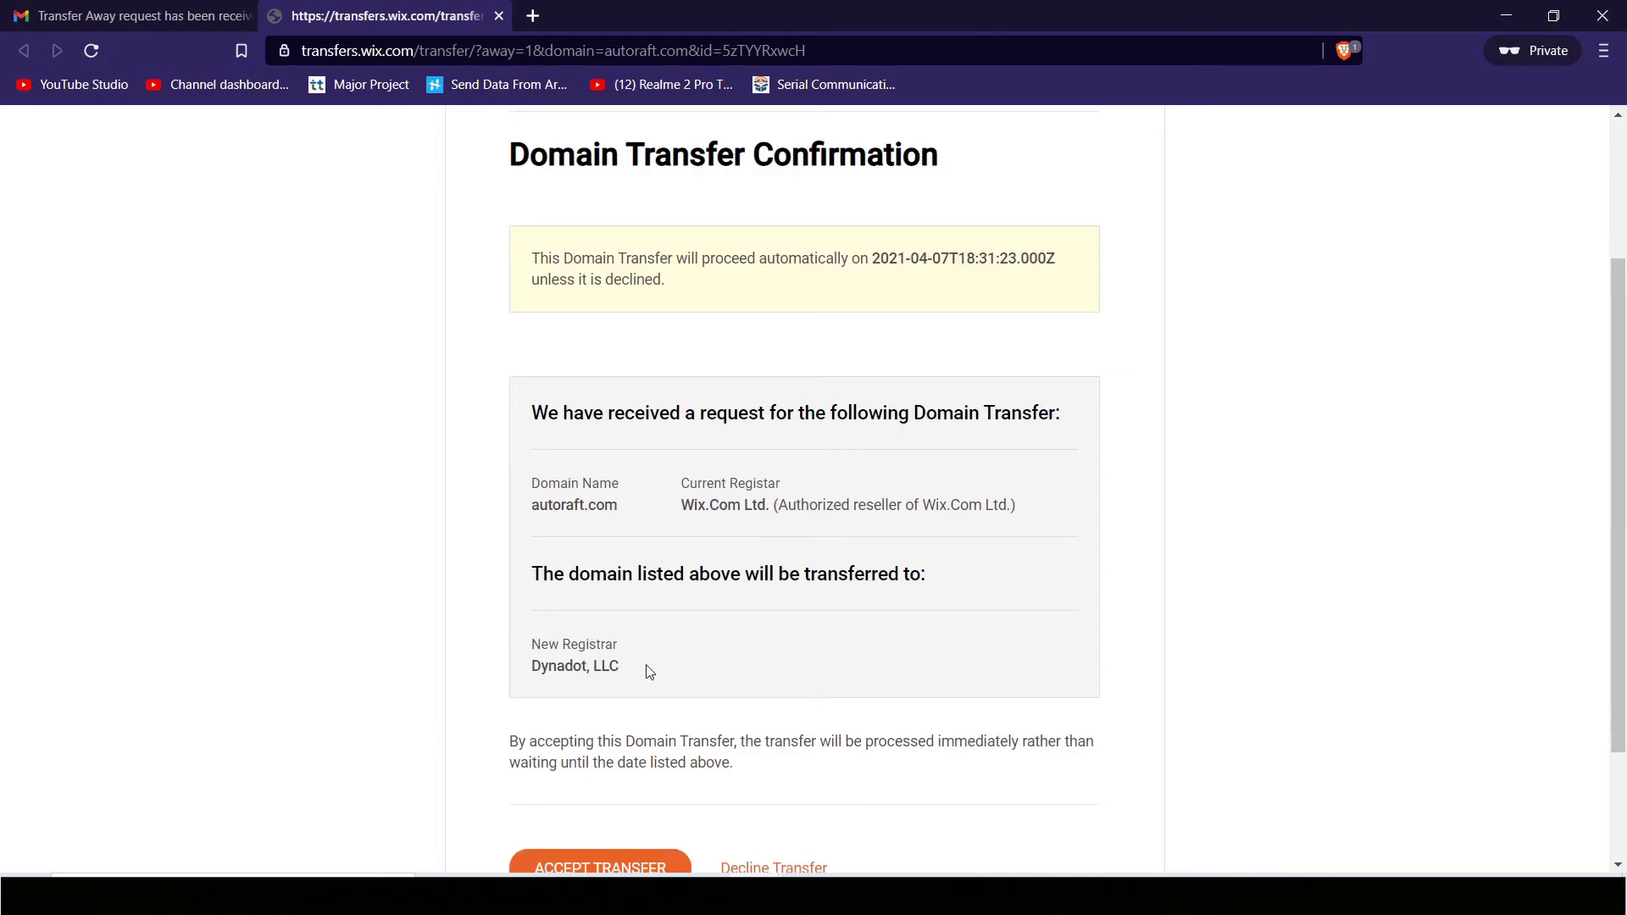
scroll(611, 639, "down", 2)
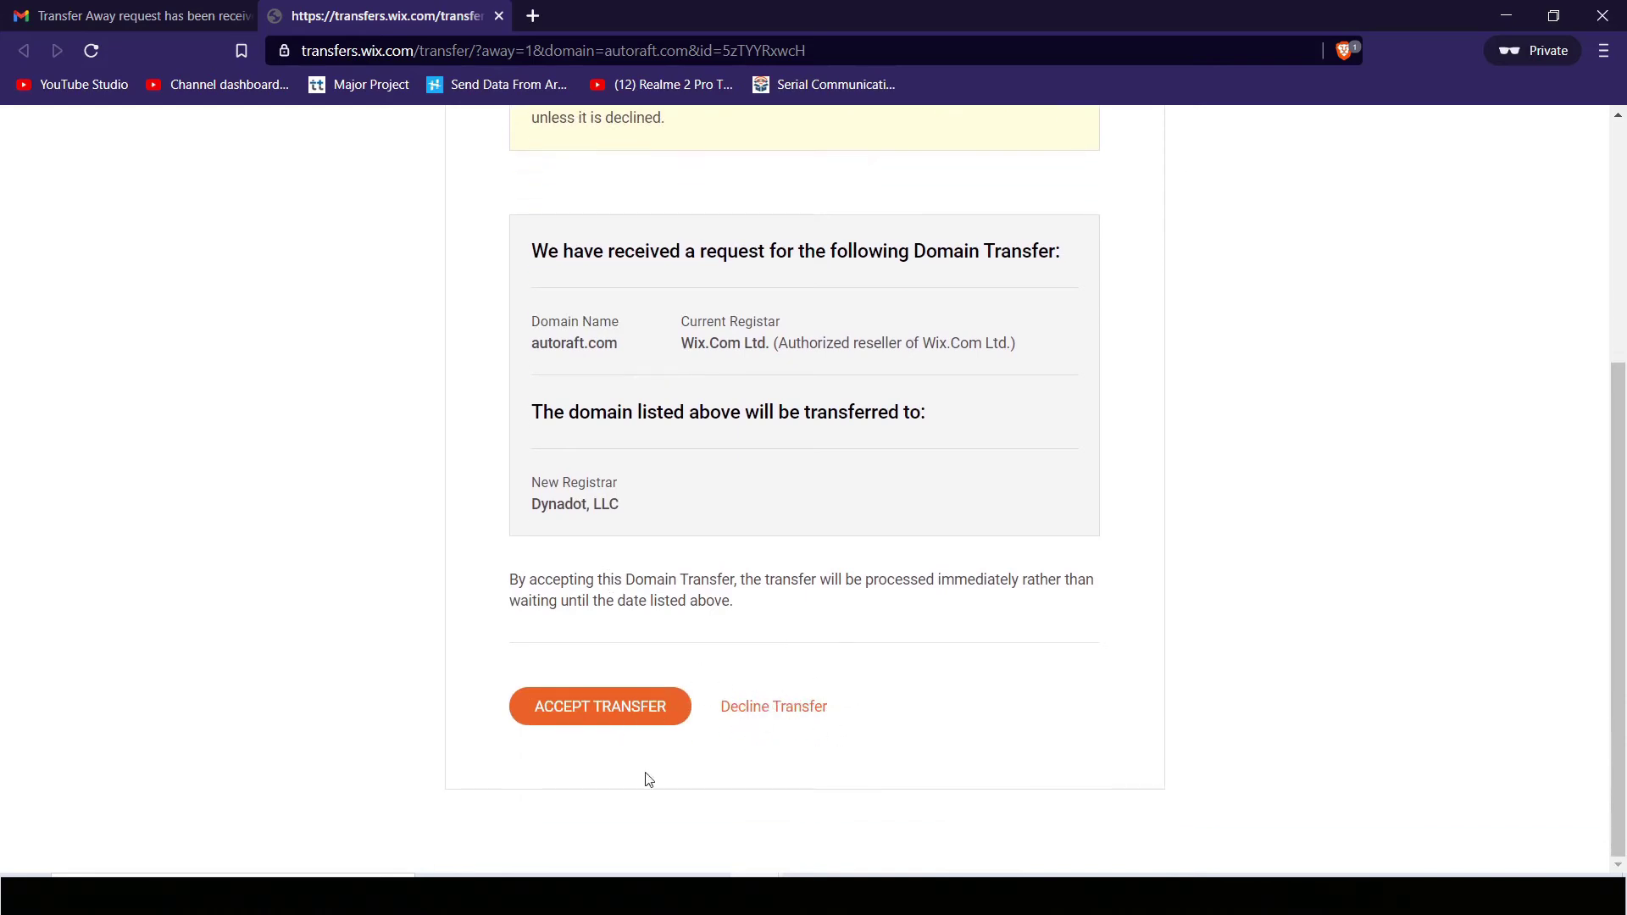
left_click(597, 718)
left_click(630, 752)
left_click(624, 720)
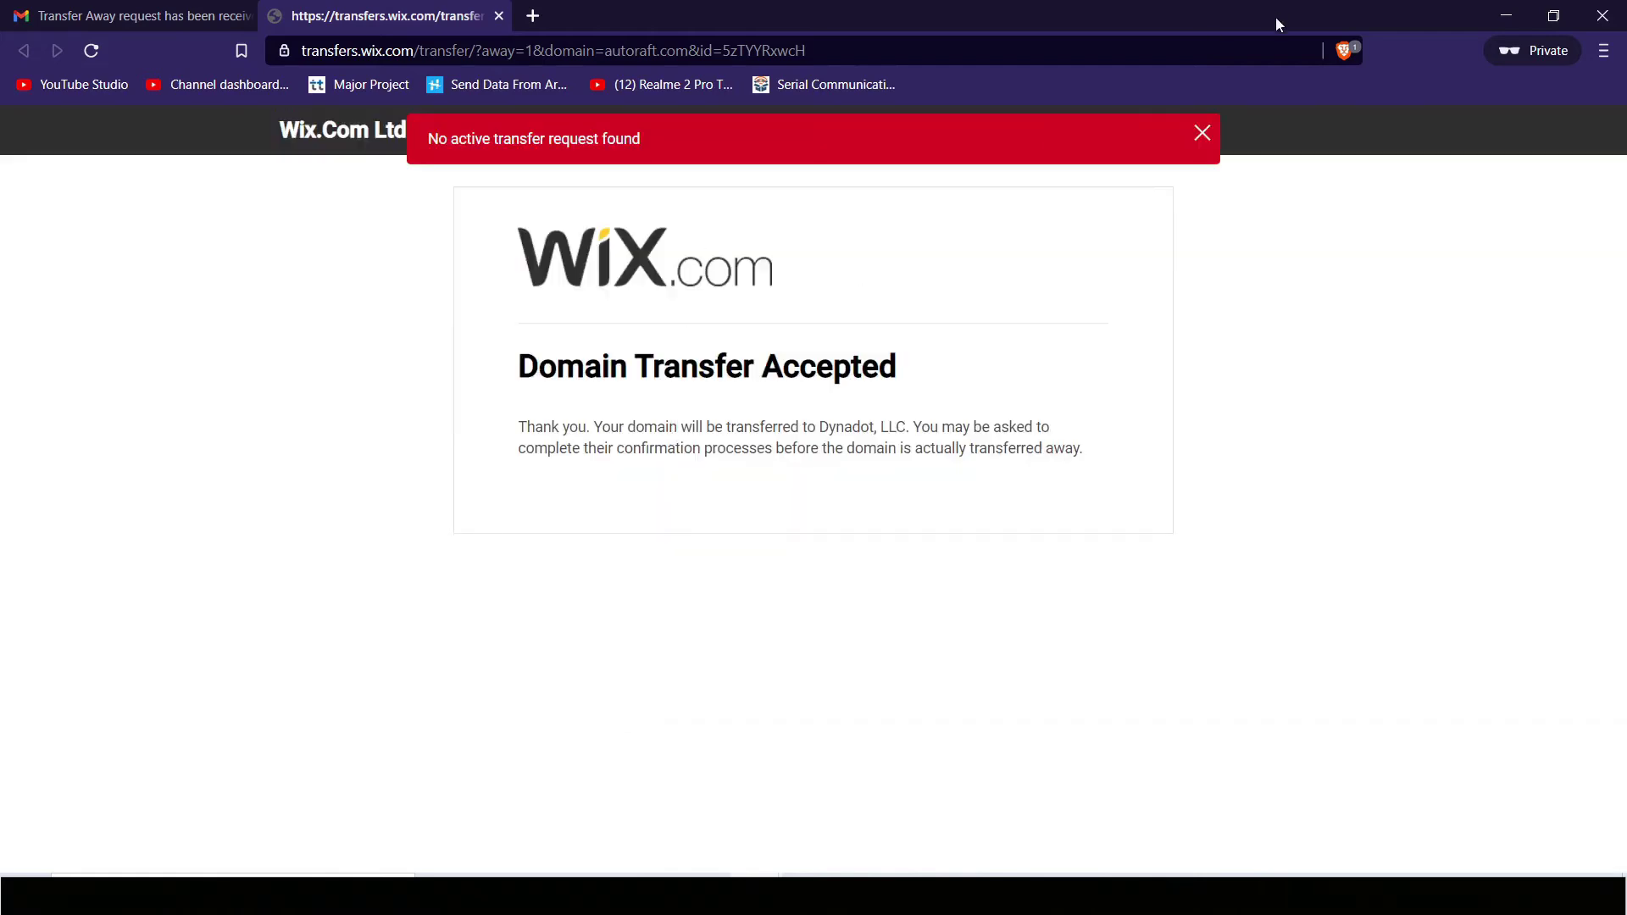
left_click(1212, 134)
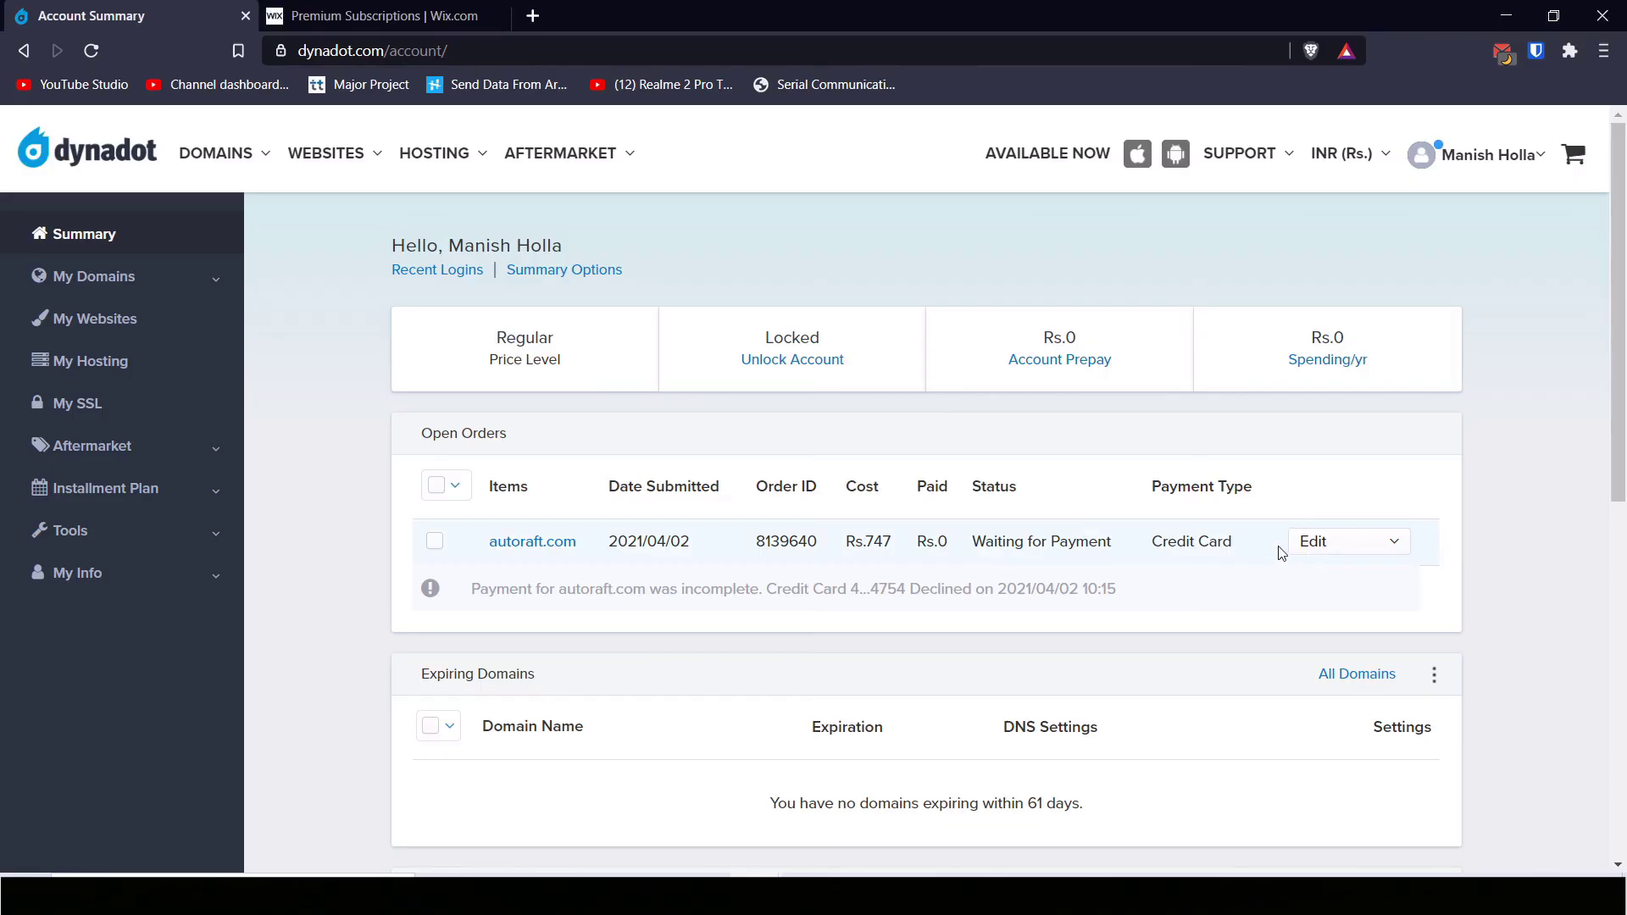
left_click(1309, 542)
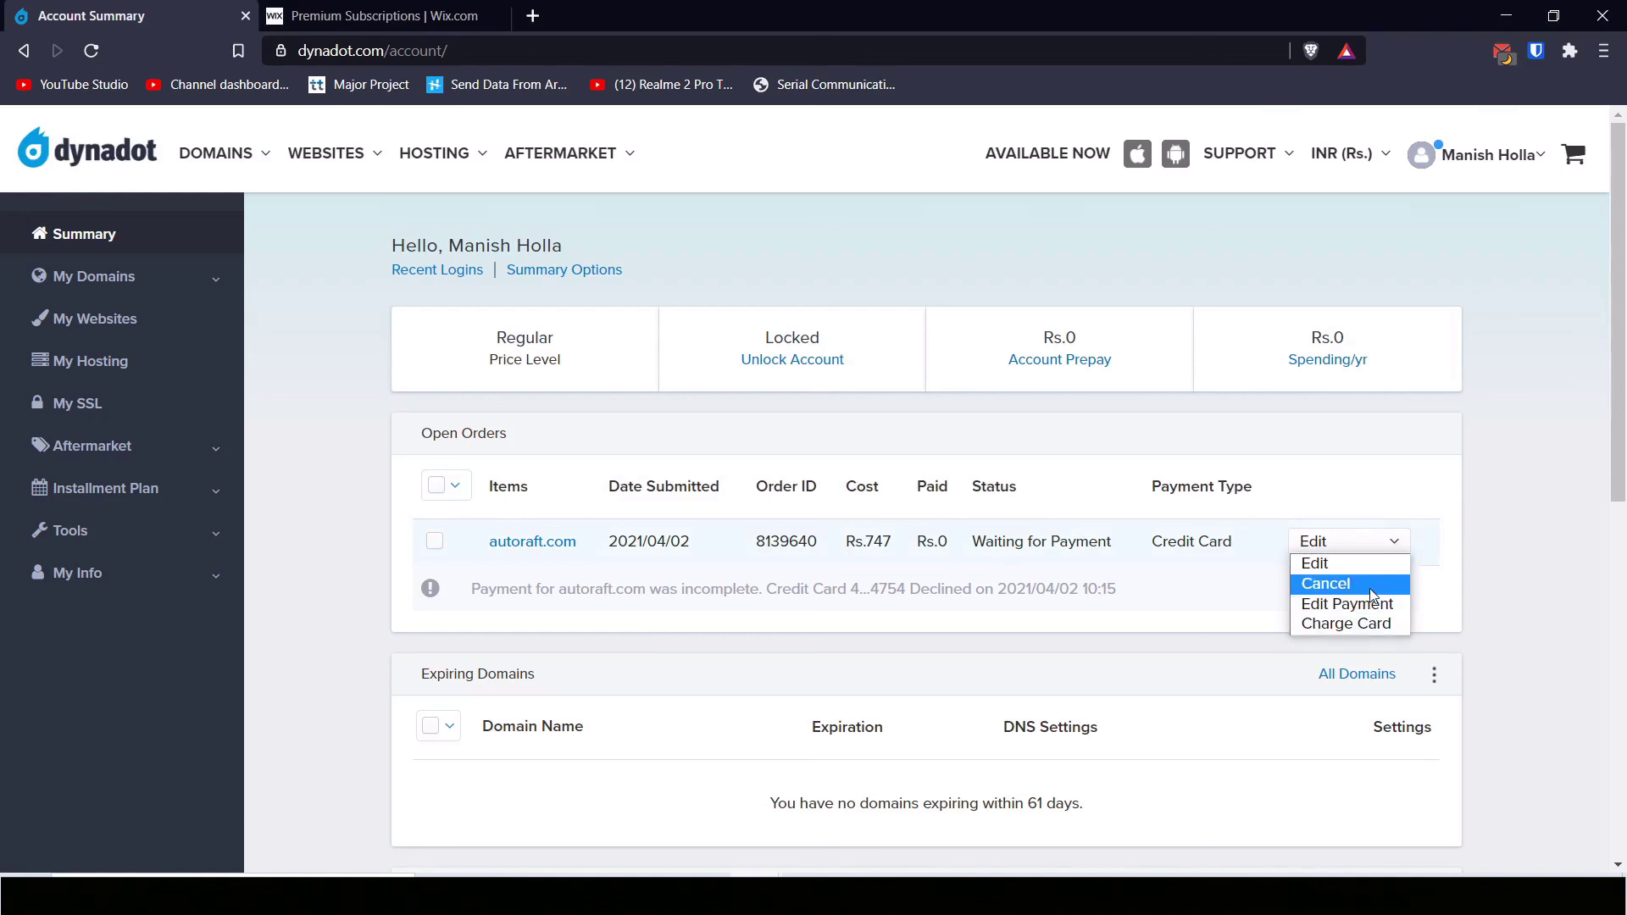
left_click(1325, 584)
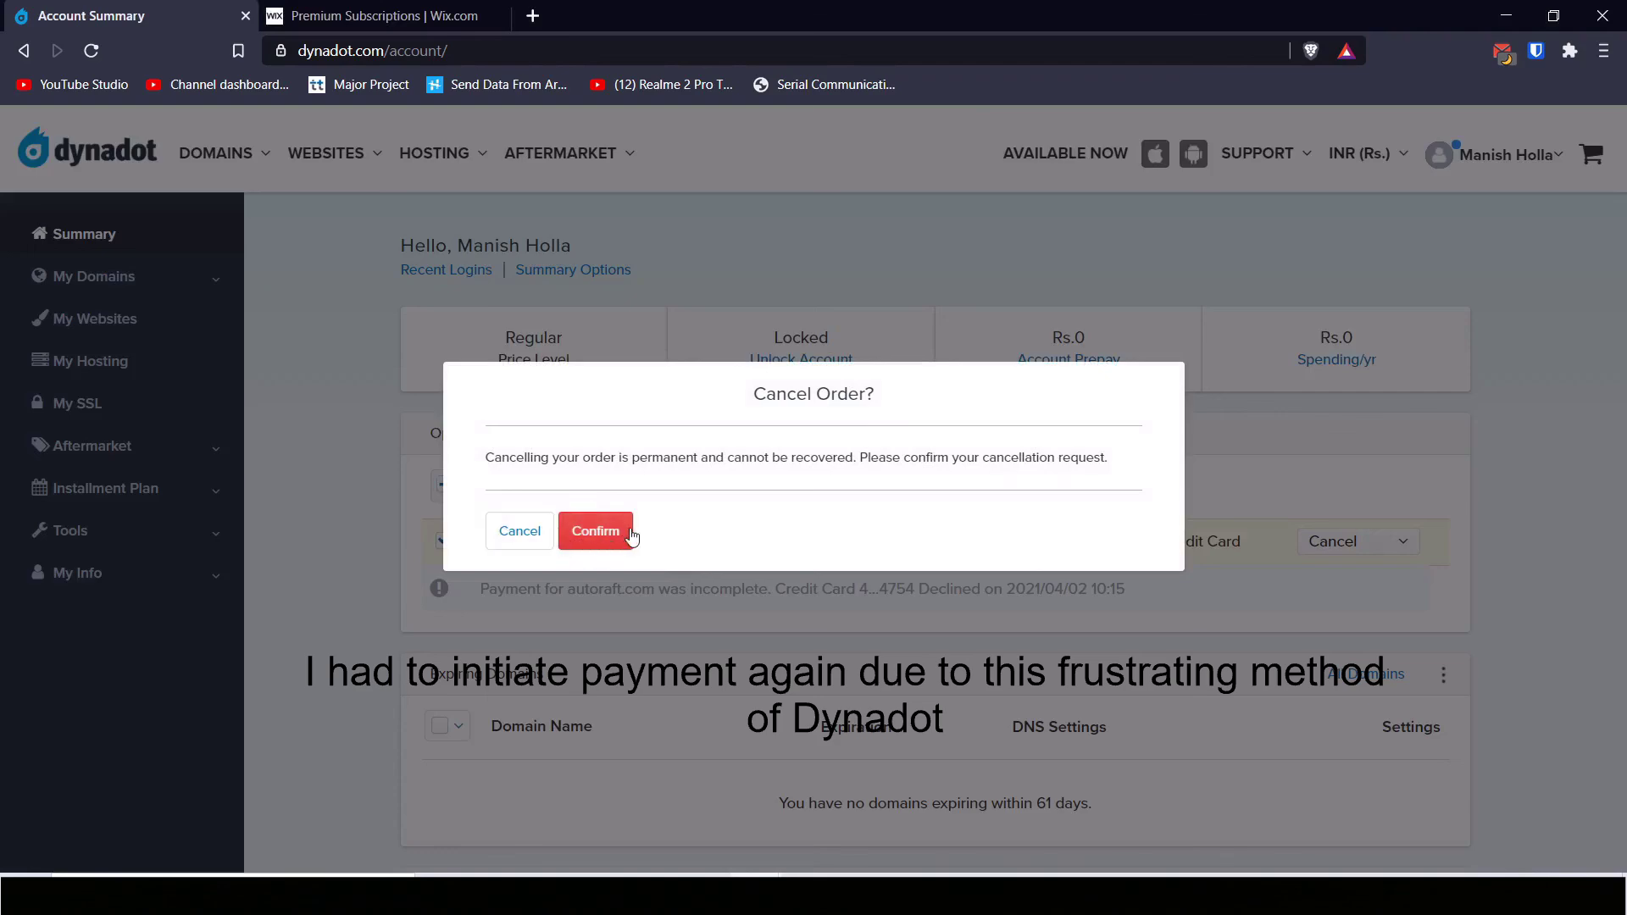
left_click(620, 540)
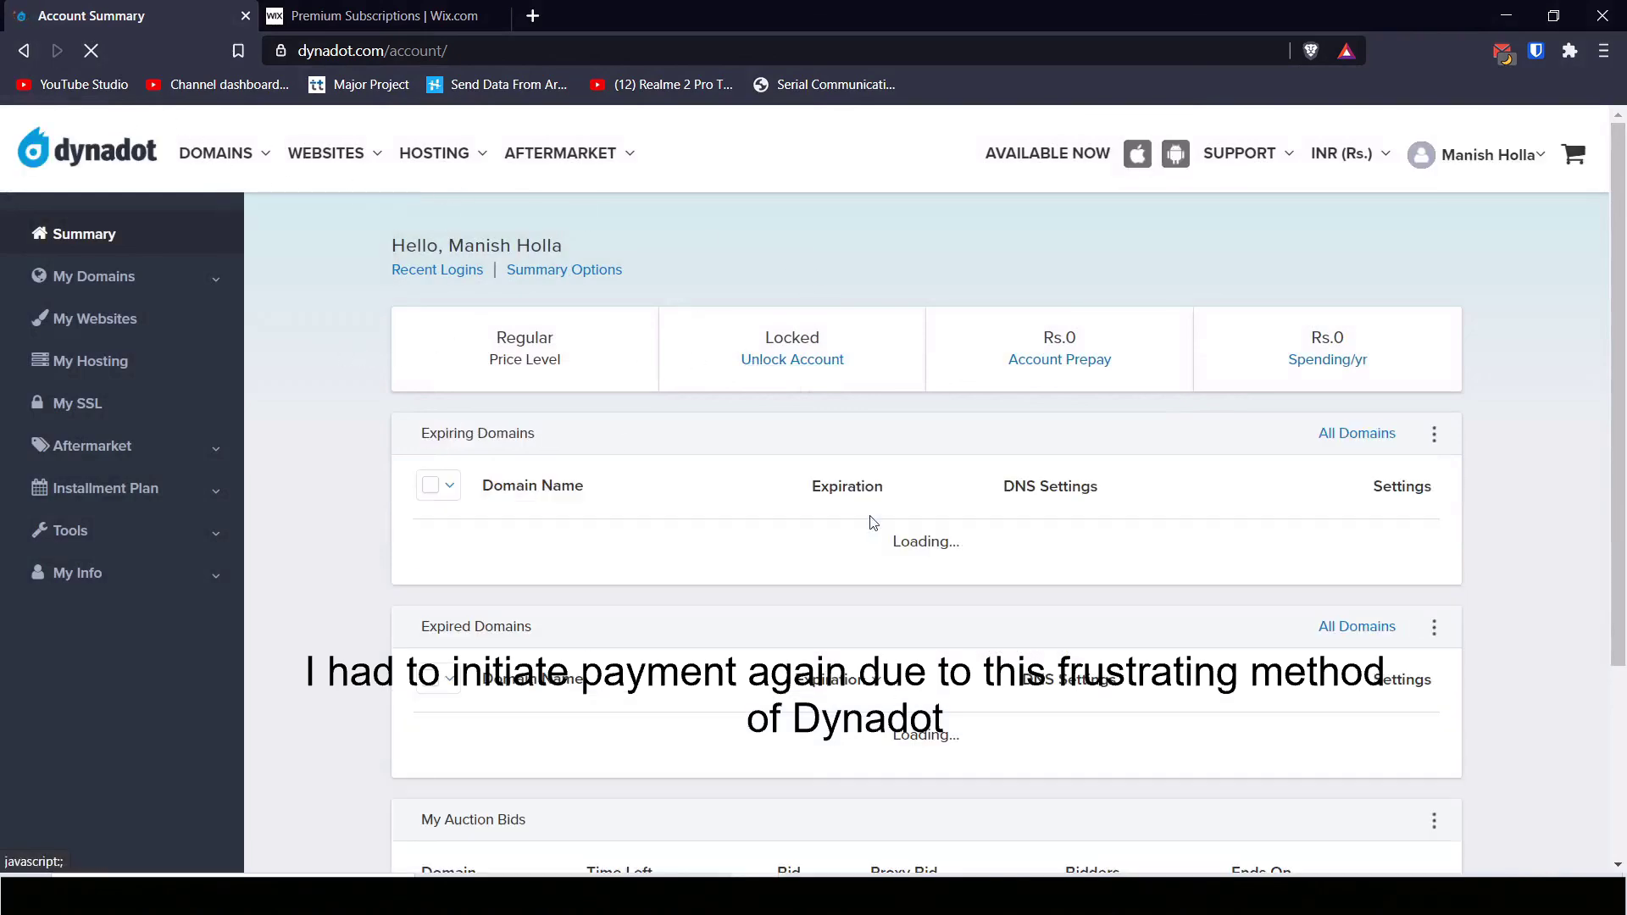
scroll(966, 536, "down", 3)
scroll(932, 602, "up", 3)
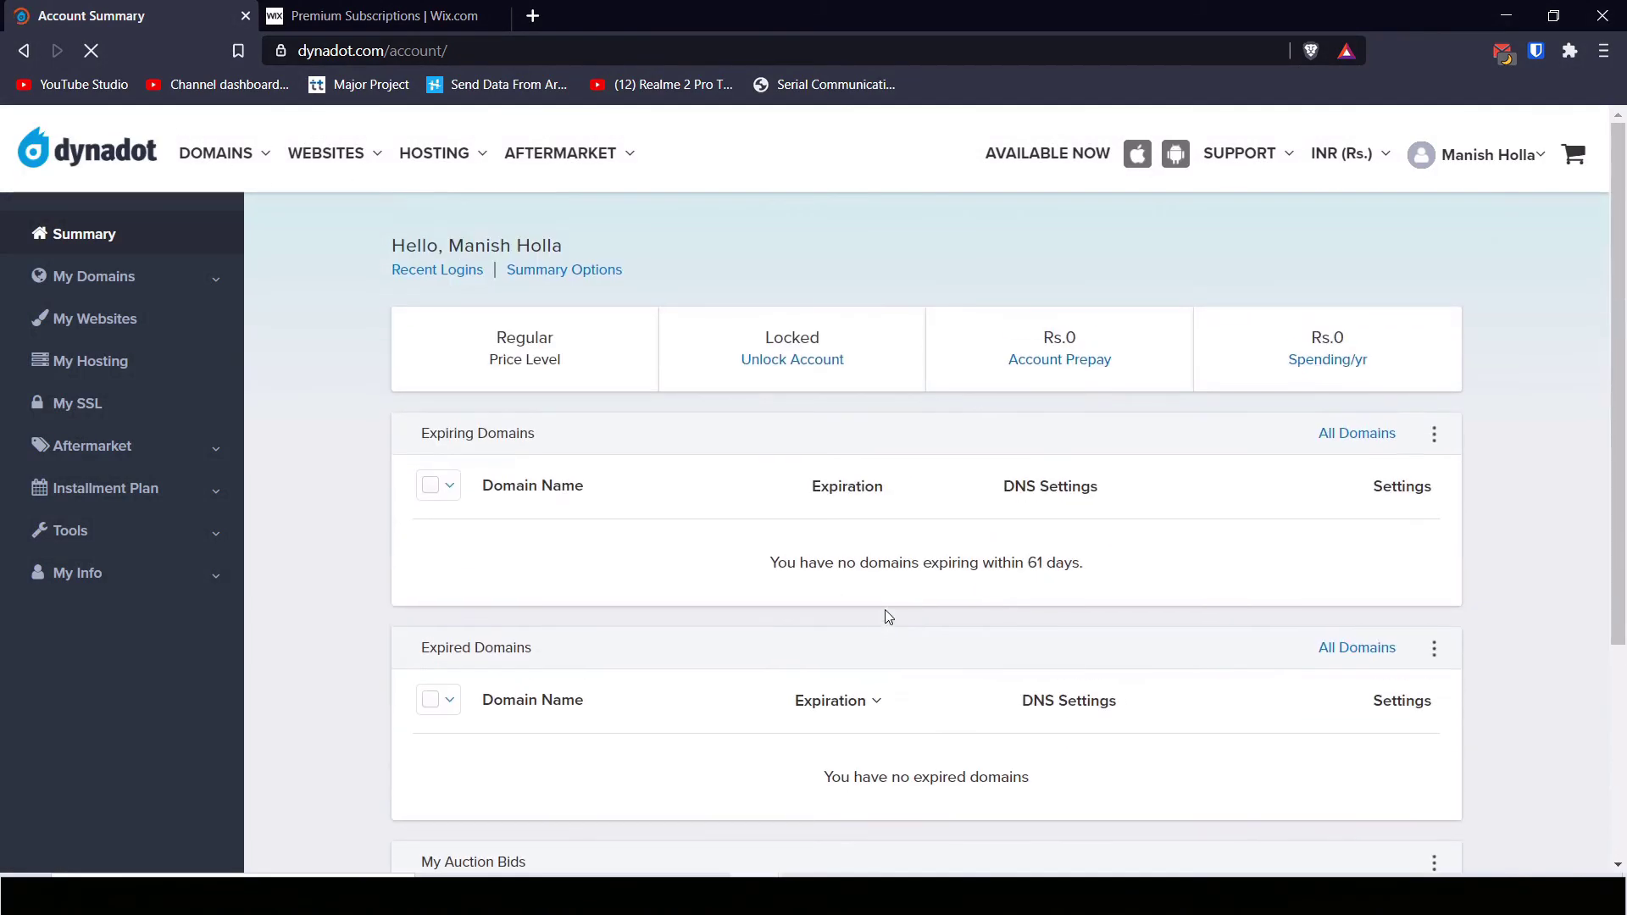
left_click(243, 153)
left_click(187, 246)
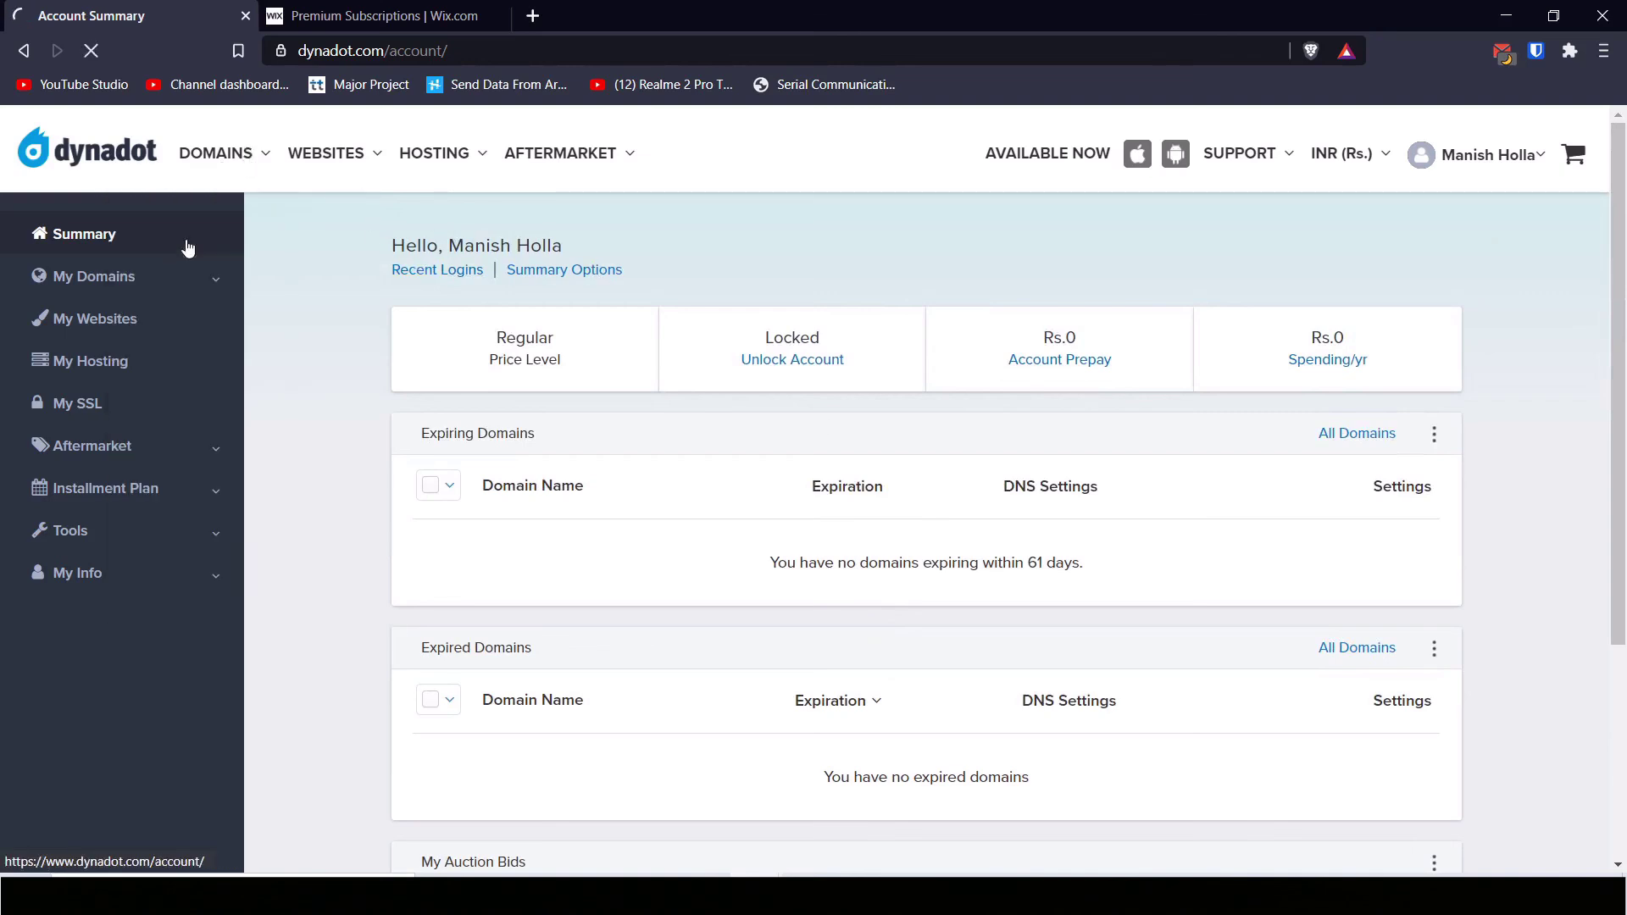